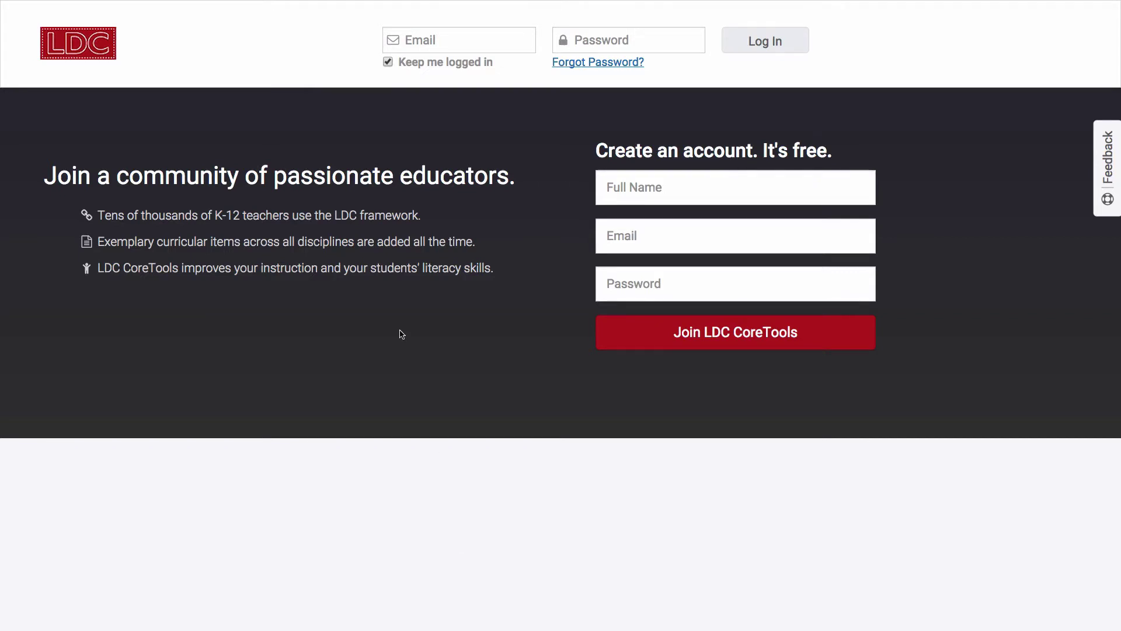
# Fill in the new user's full name, e-mail address and password, then submit the sign-up.
pyautogui.click(609, 187)
pyautogui.write('Leo')
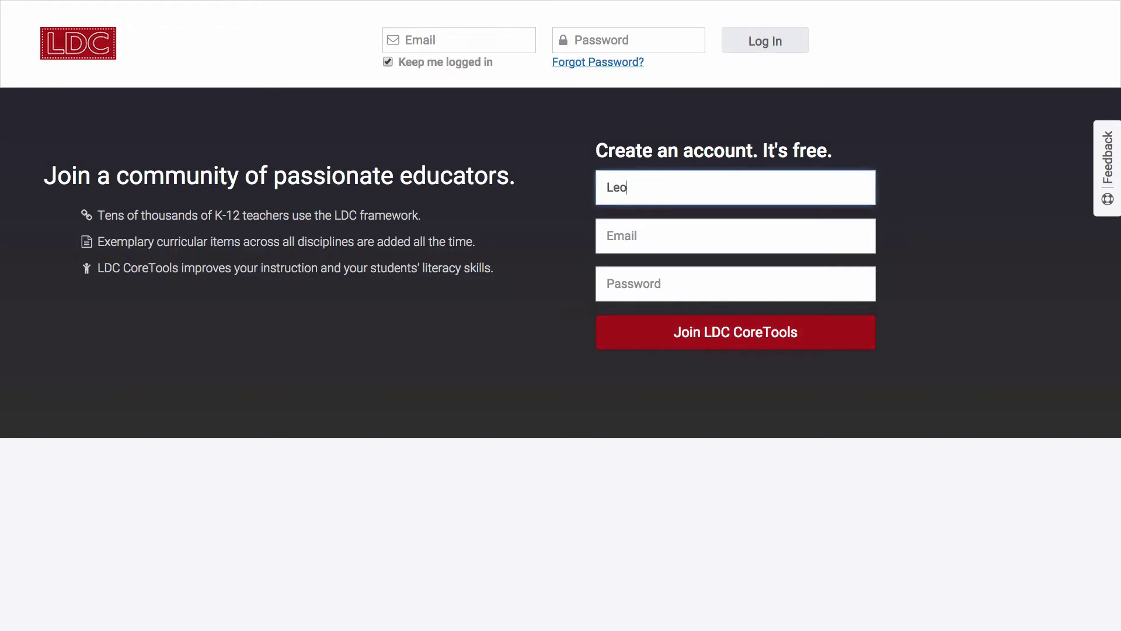
pyautogui.write('nard D. Collaborator')
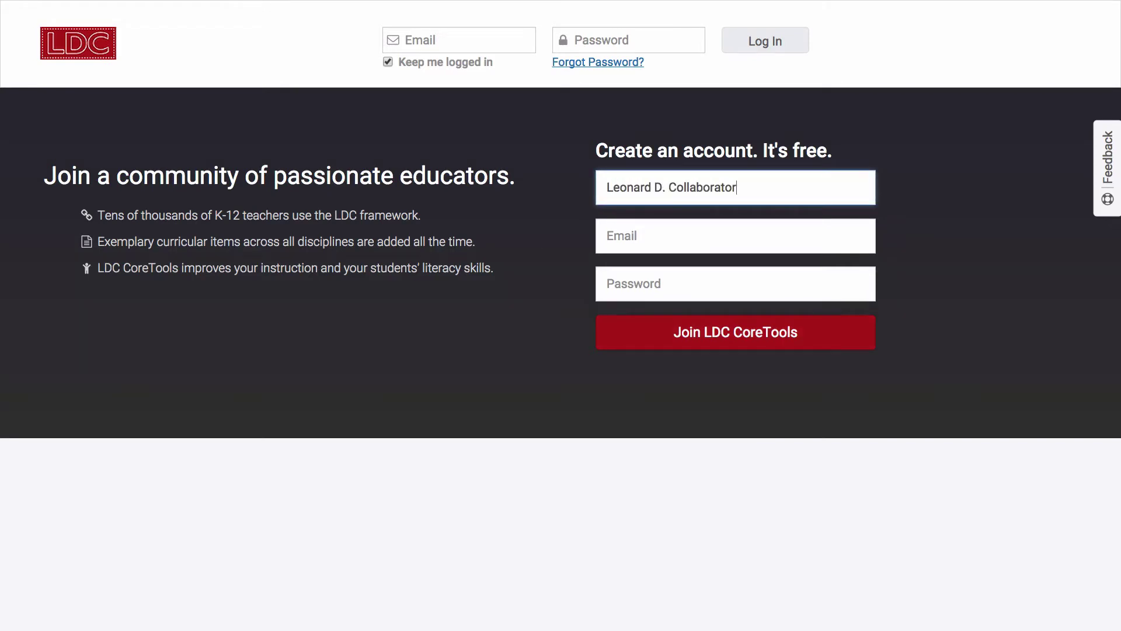
pyautogui.press('Tab')
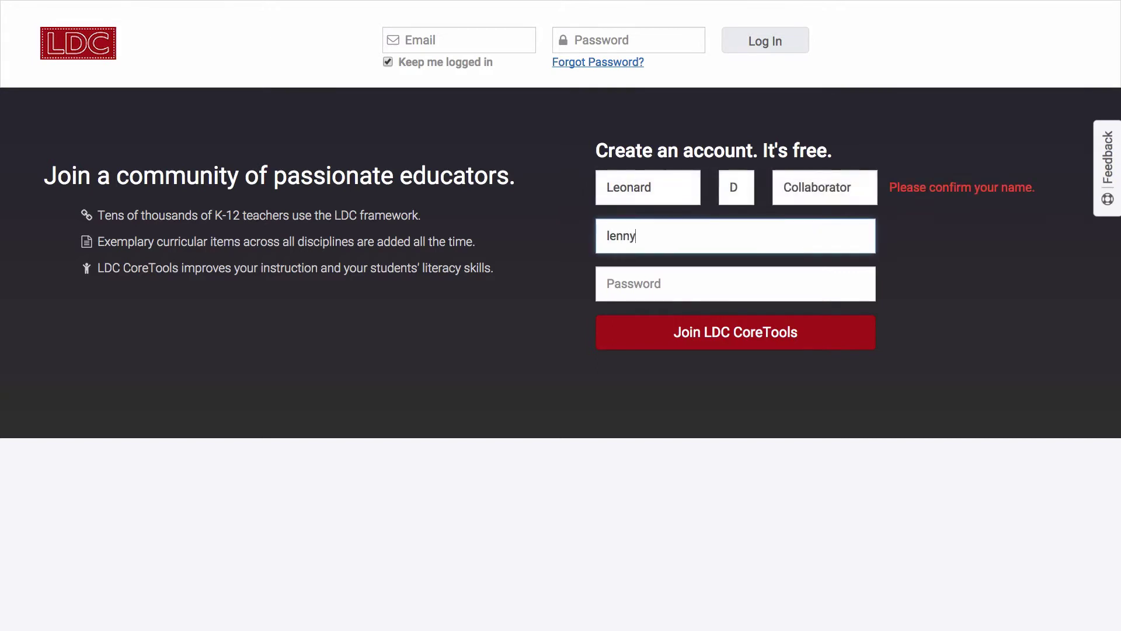
pyautogui.press('Tab')
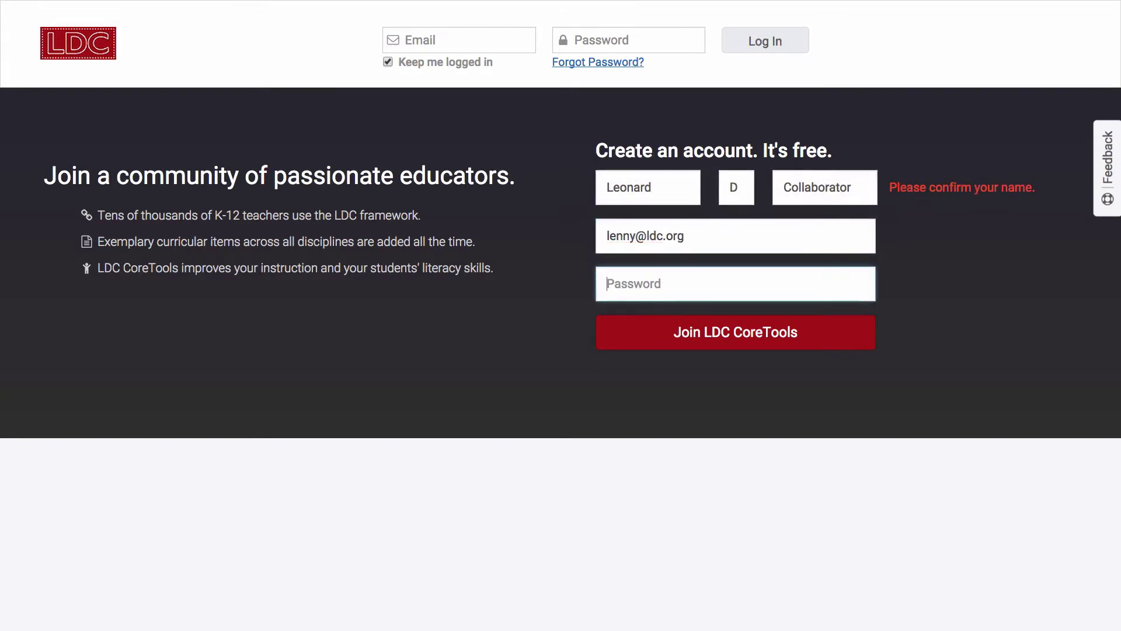
pyautogui.write('abcdefg')
pyautogui.click(704, 344)
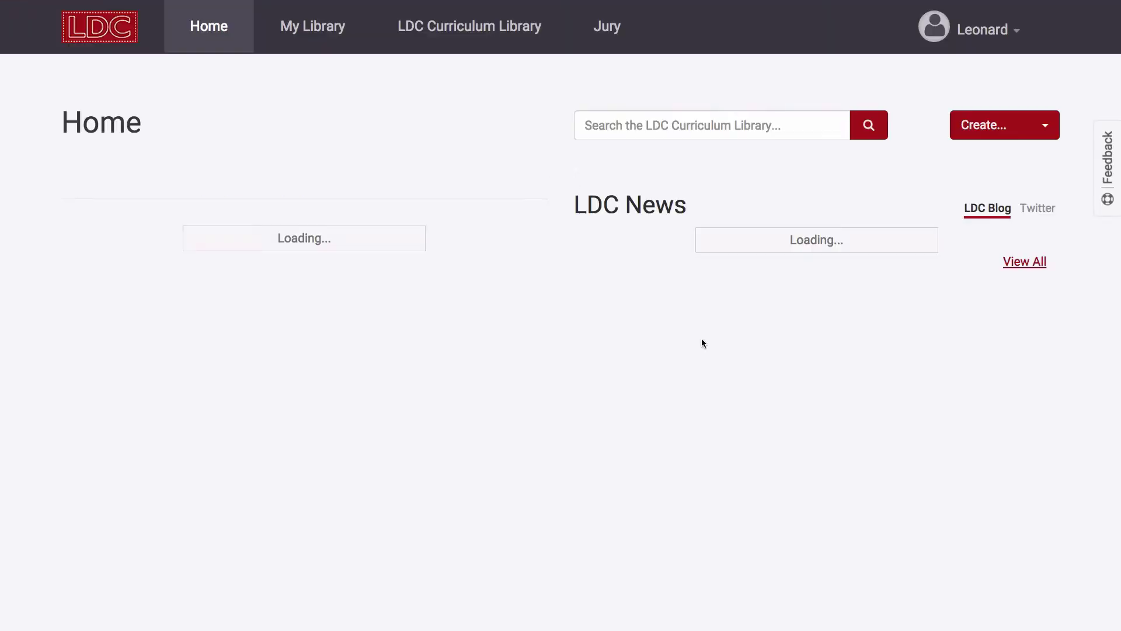
# Open Profile from the account menu and scroll through the profile settings.
pyautogui.click(1005, 37)
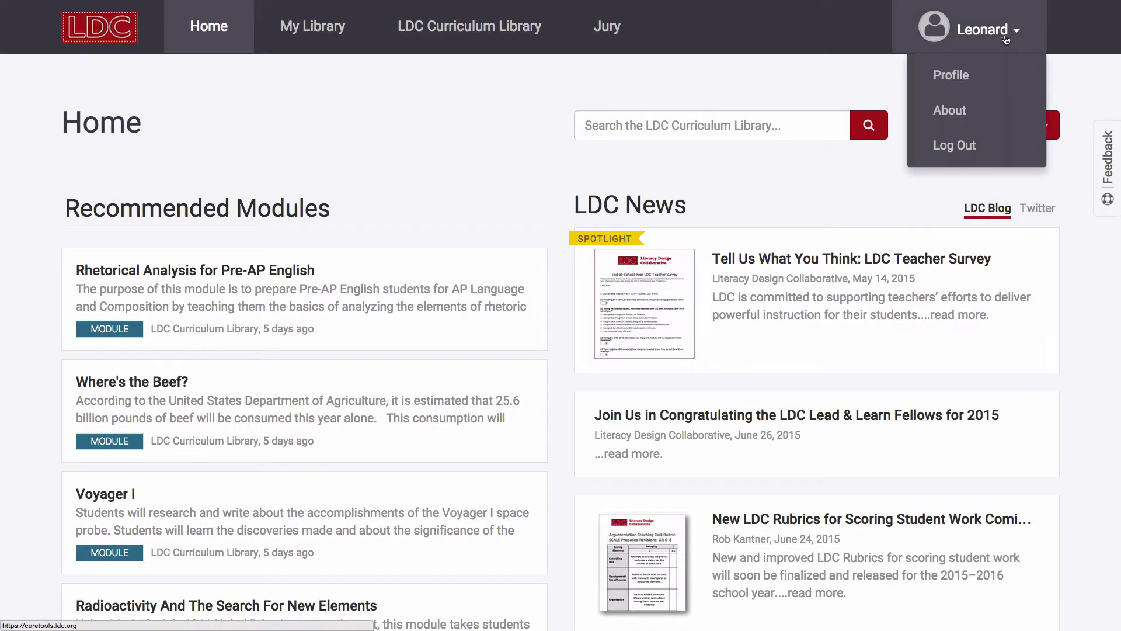
pyautogui.click(981, 77)
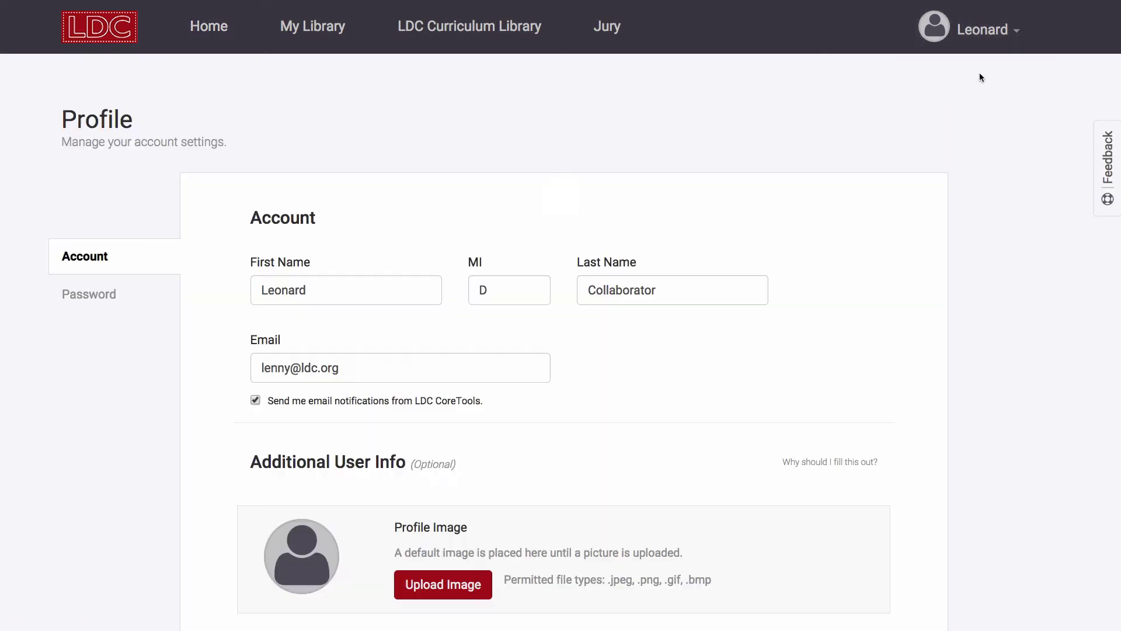
pyautogui.scroll(-1, 925, 248)
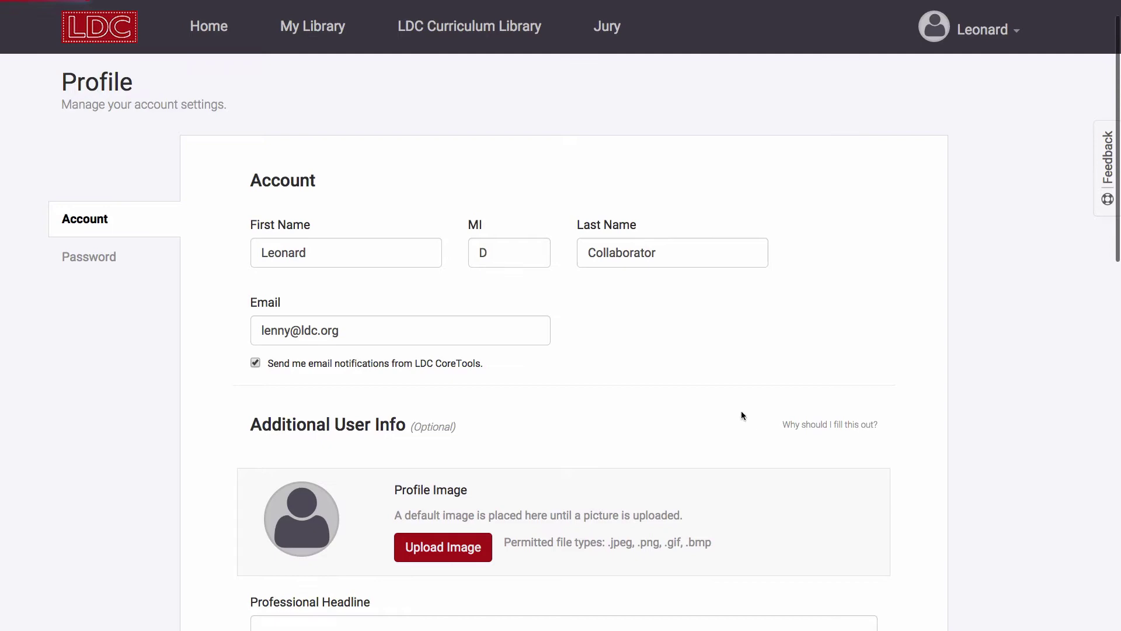
pyautogui.scroll(-3, 607, 383)
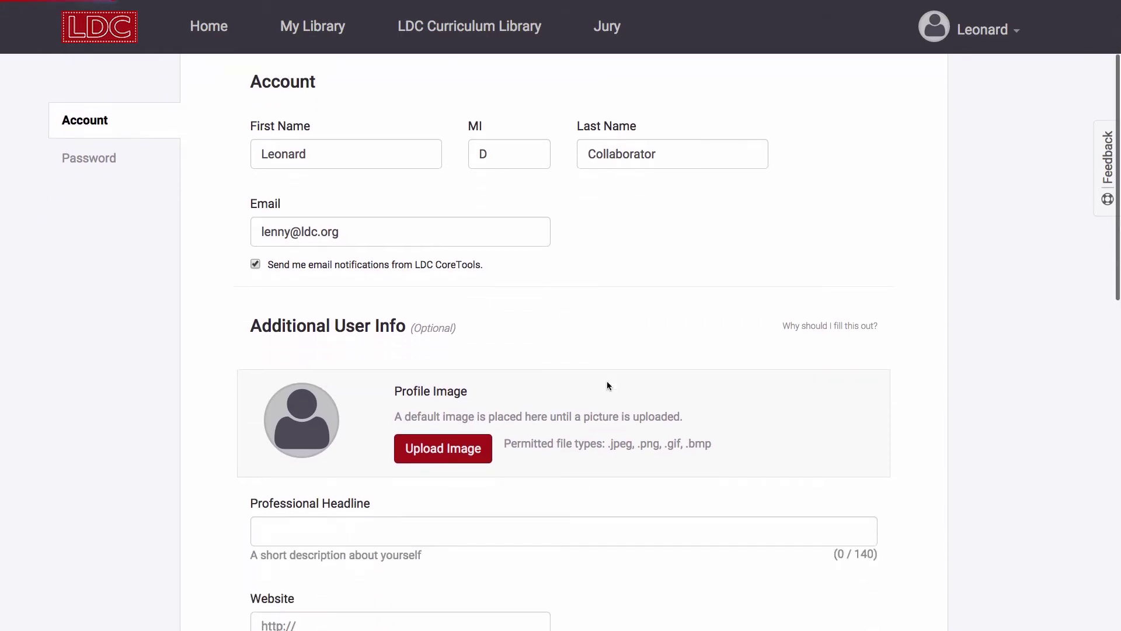
pyautogui.scroll(-13, 607, 385)
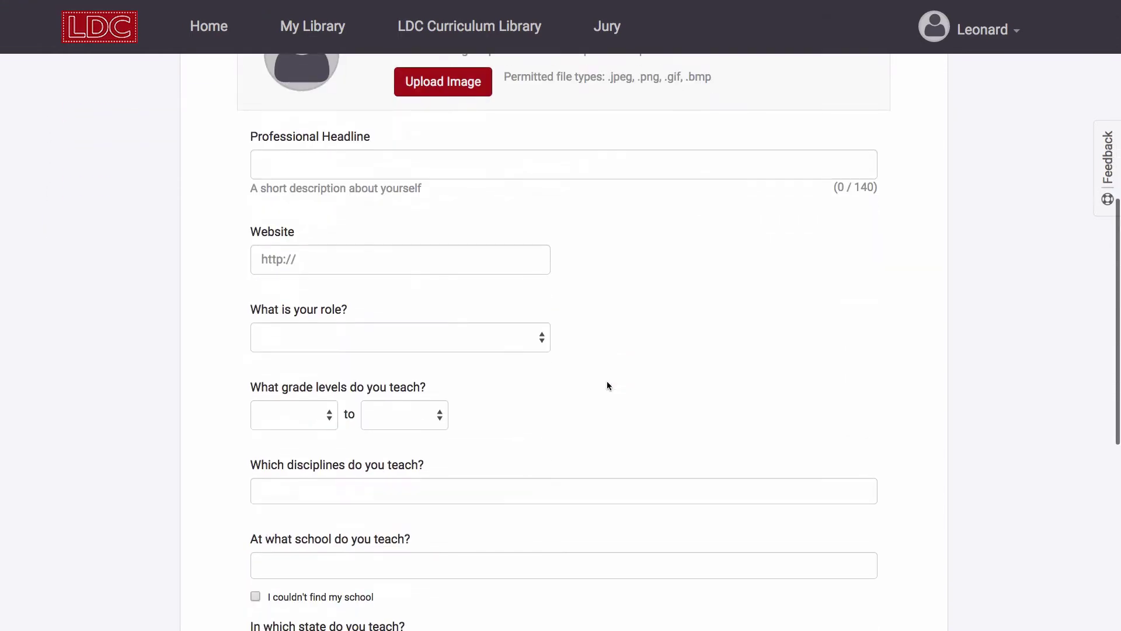
pyautogui.scroll(-9, 607, 382)
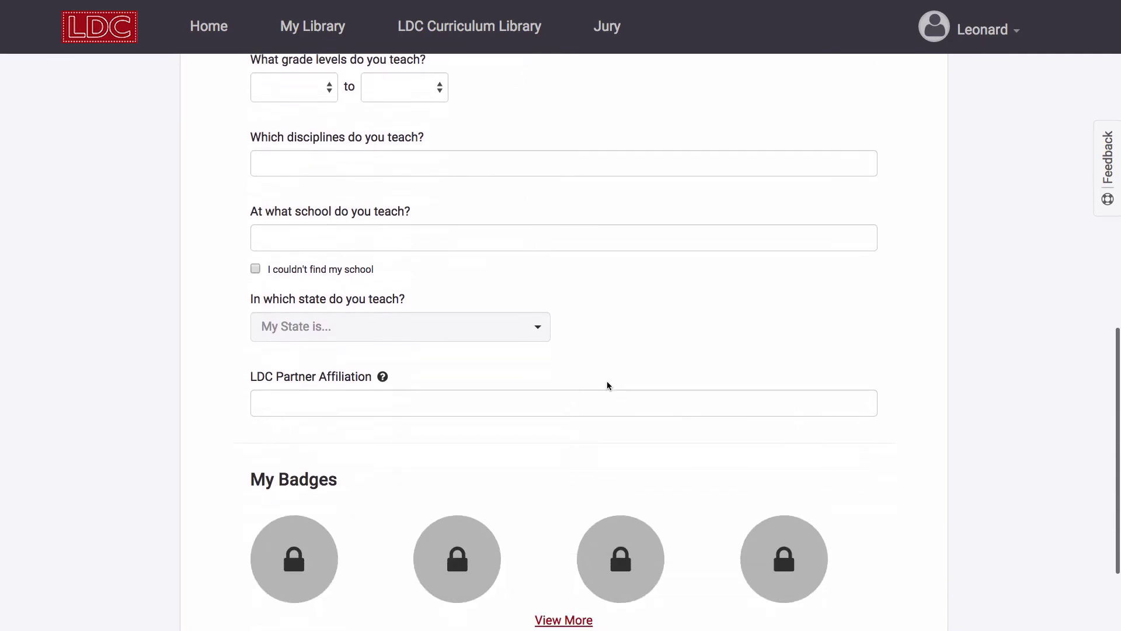
pyautogui.scroll(-2, 607, 385)
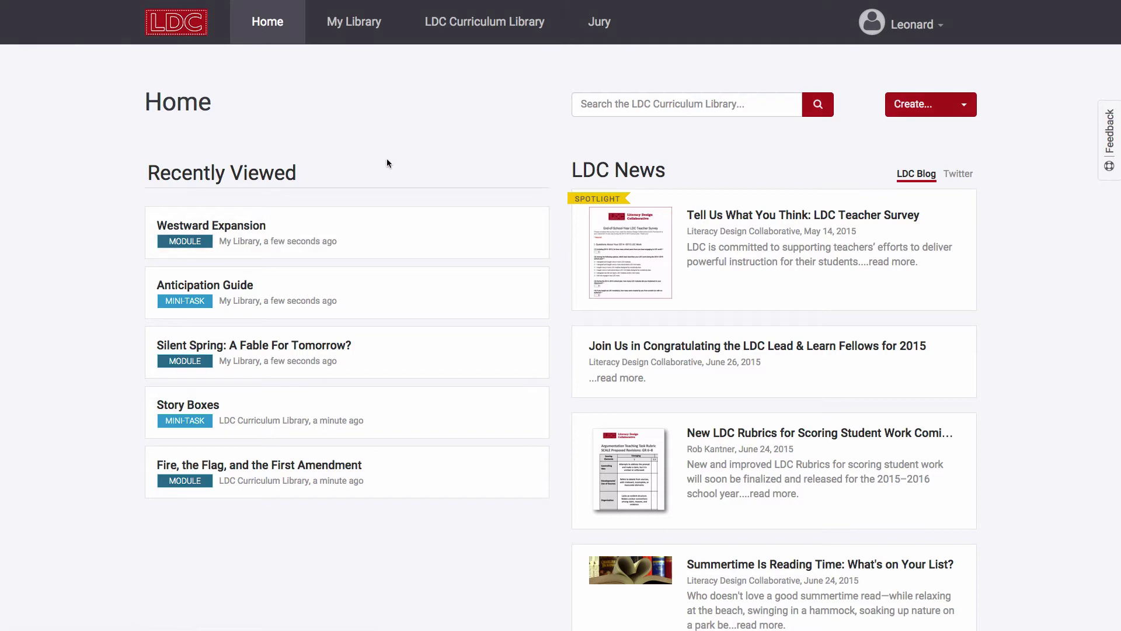
# Switch the LDC News panel to the Twitter feed, then back to LDC Blog.
pyautogui.click(958, 173)
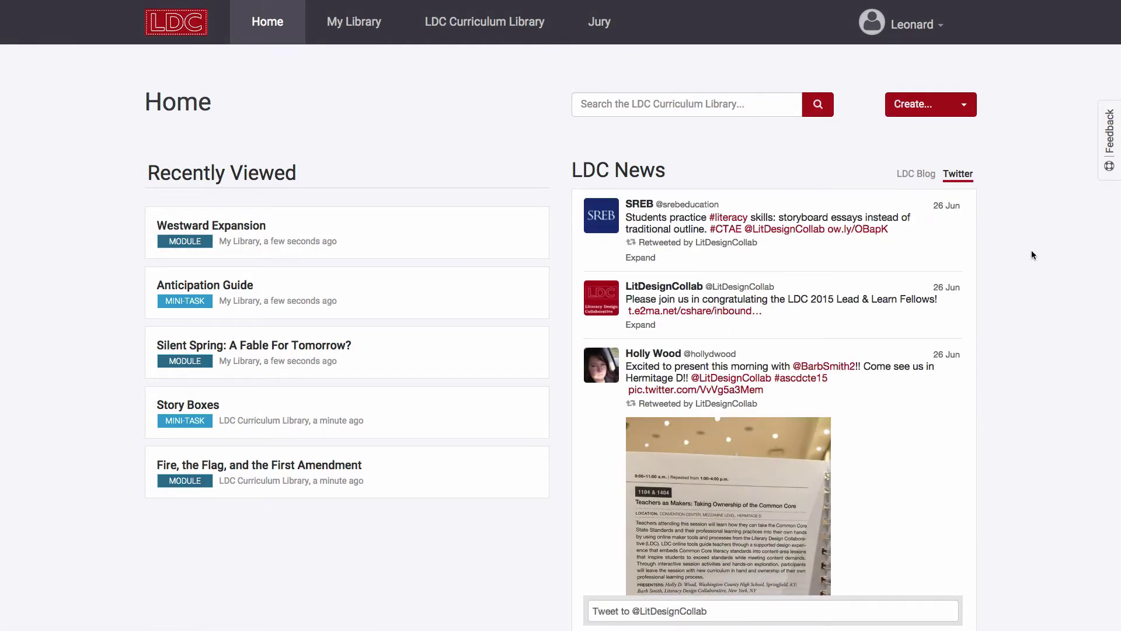
pyautogui.click(915, 181)
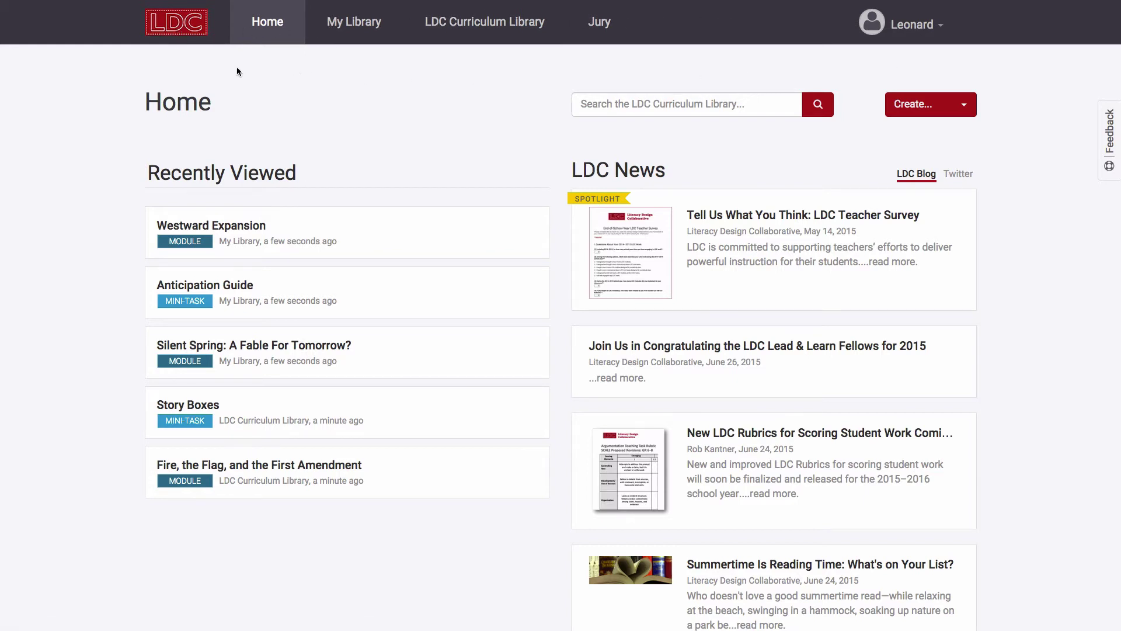
# Visit the public LDC.org homepage via the LDC logo, then return to CoreTools.
pyautogui.click(179, 31)
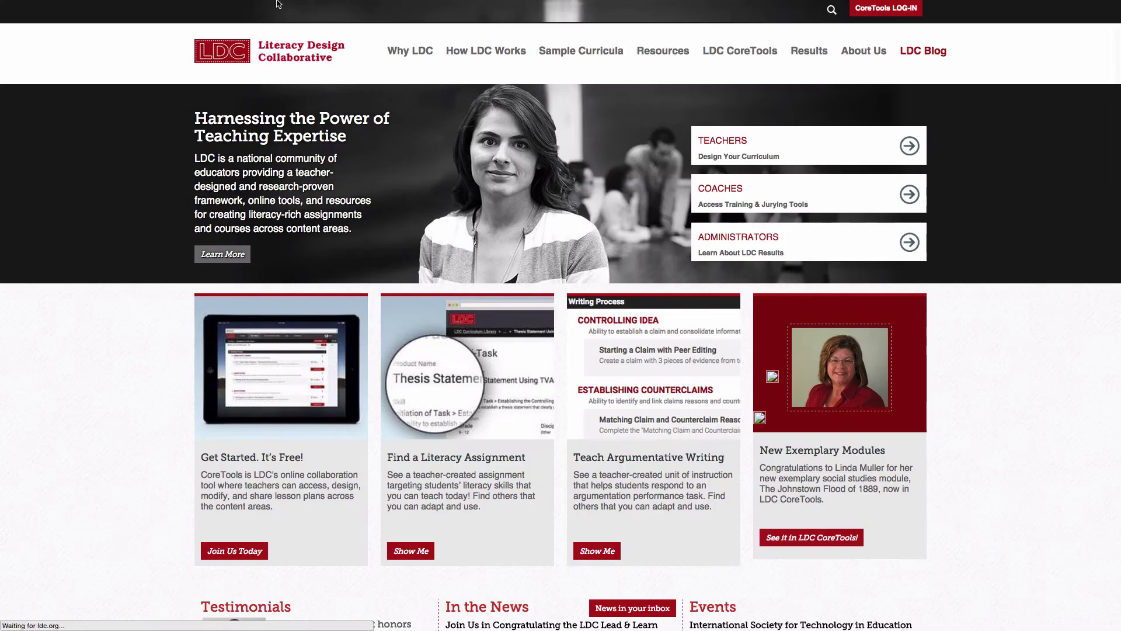
pyautogui.hotkey('alt', 'Left')
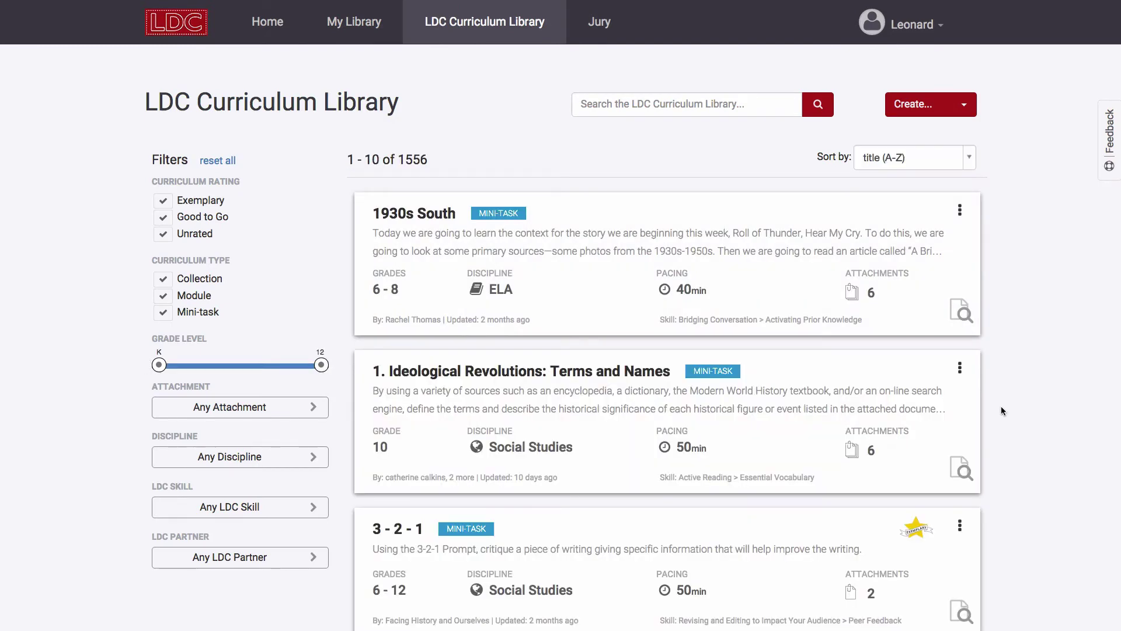
# Check the empty Jury queues, return Home, and try the search box, Create... menu and account menu.
pyautogui.click(595, 38)
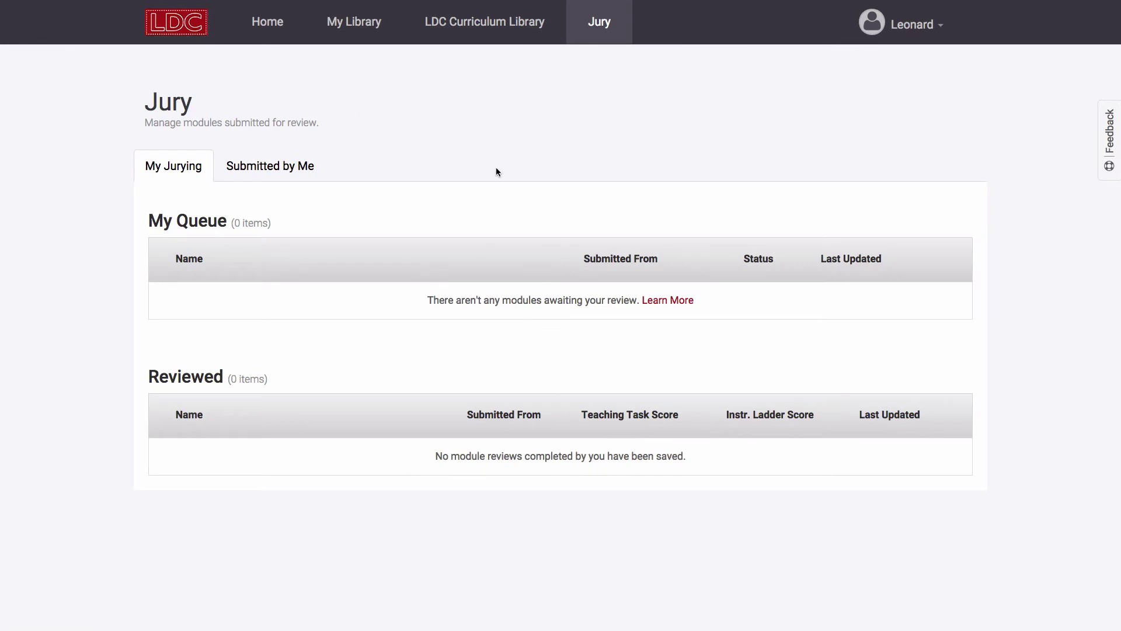
pyautogui.click(273, 28)
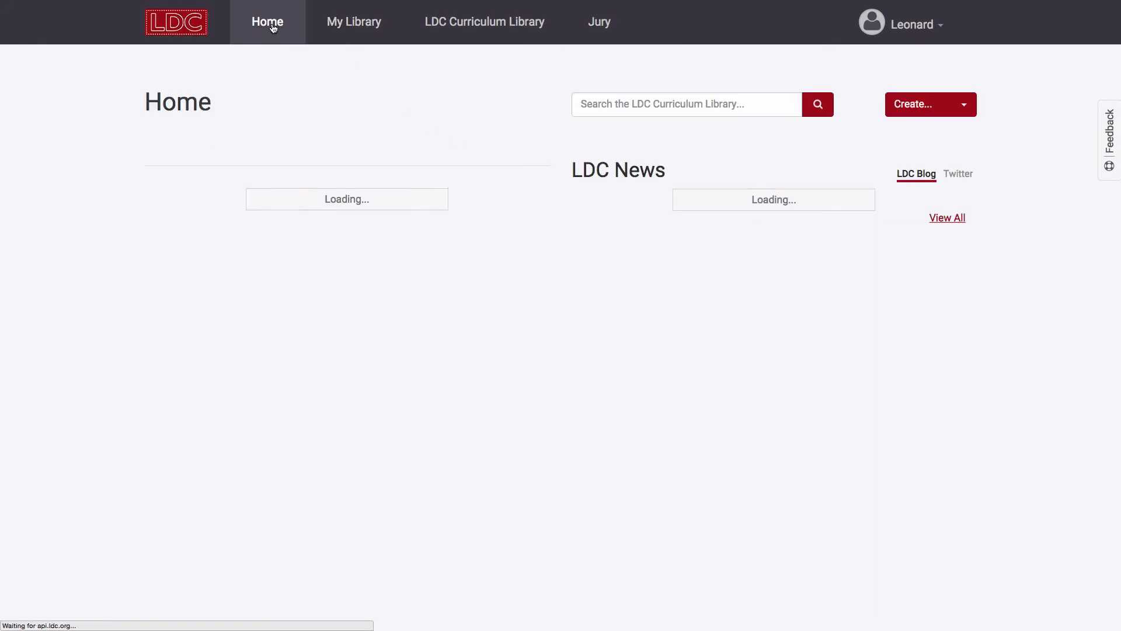
pyautogui.click(628, 109)
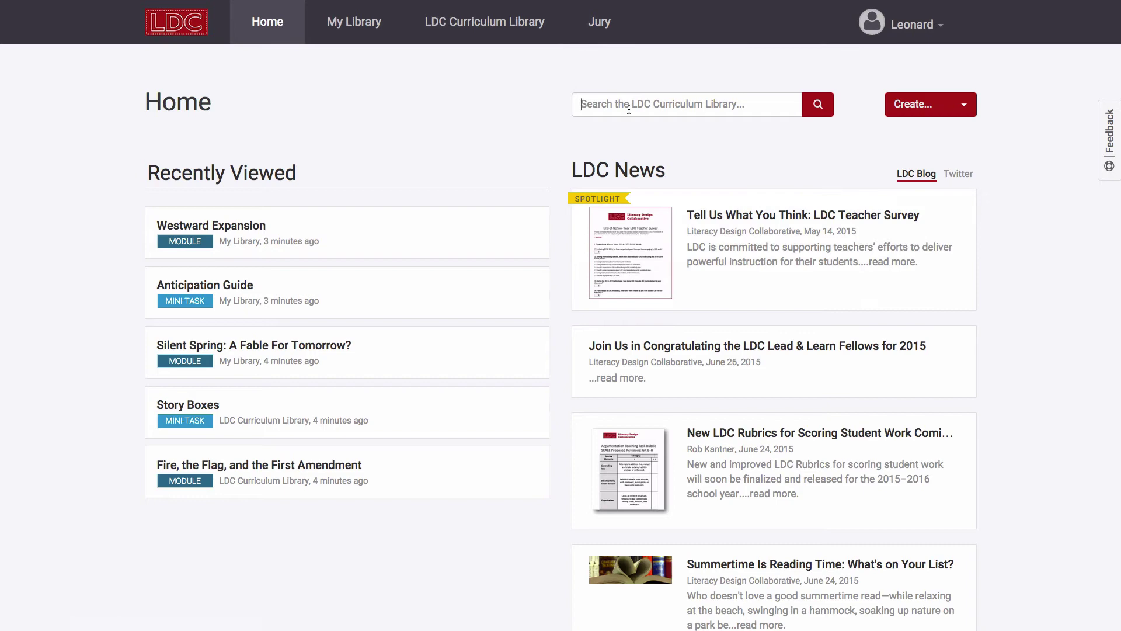
pyautogui.click(941, 111)
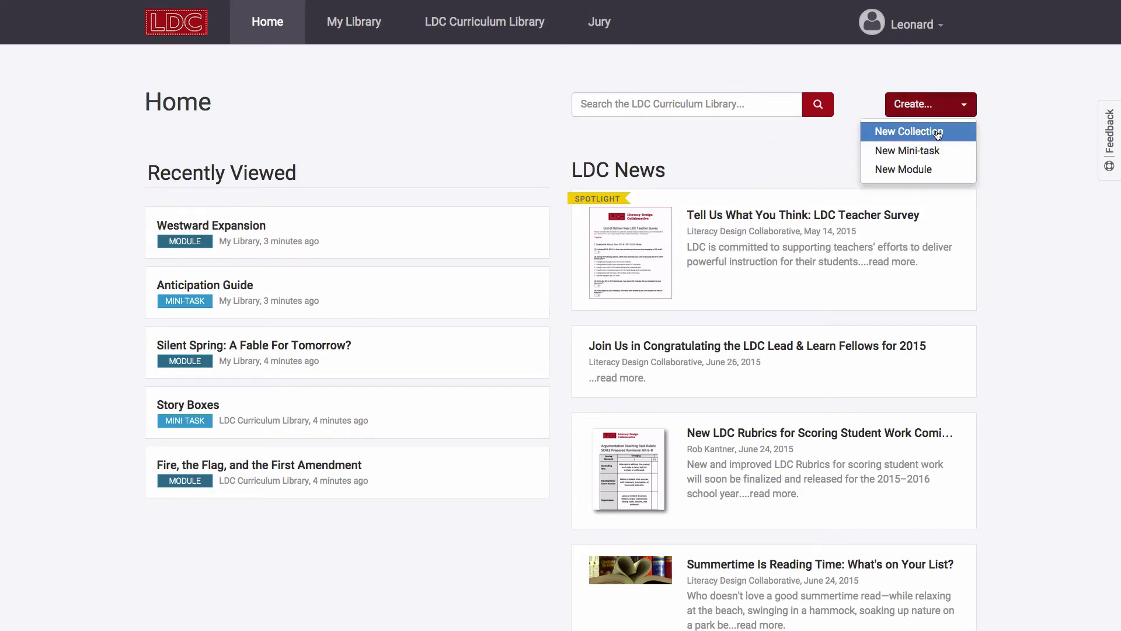
pyautogui.click(769, 105)
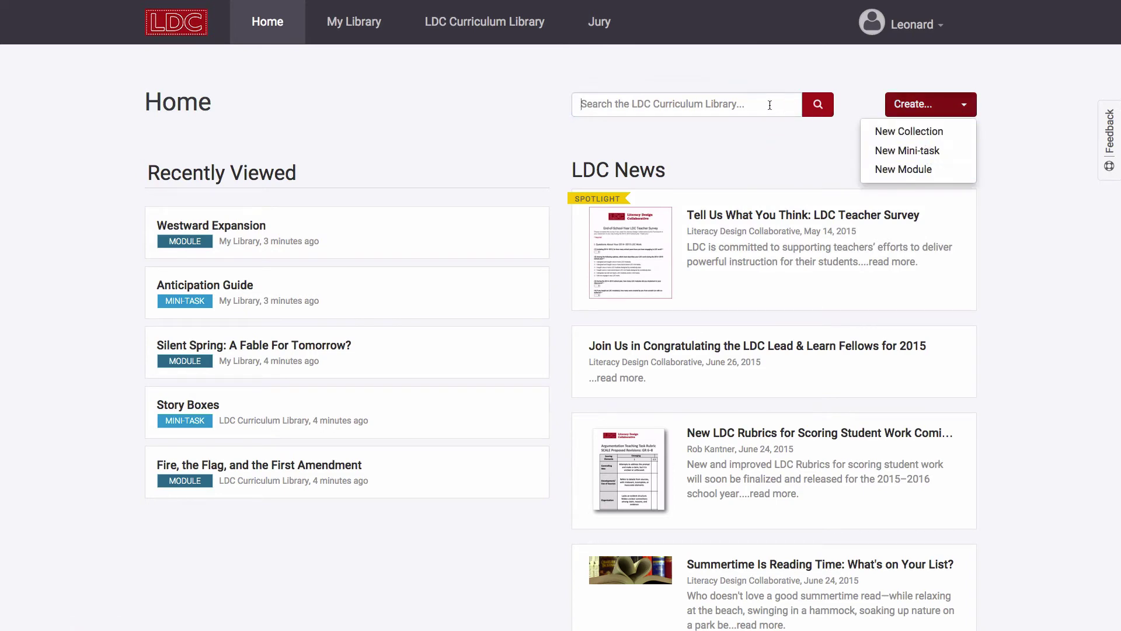
pyautogui.click(942, 34)
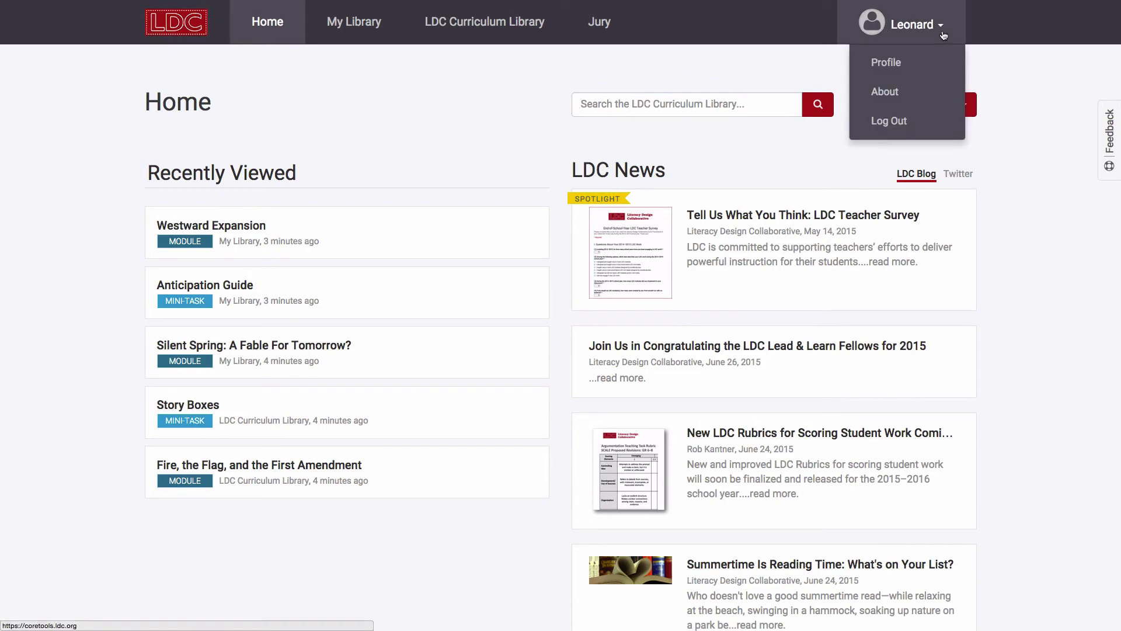
pyautogui.click(999, 58)
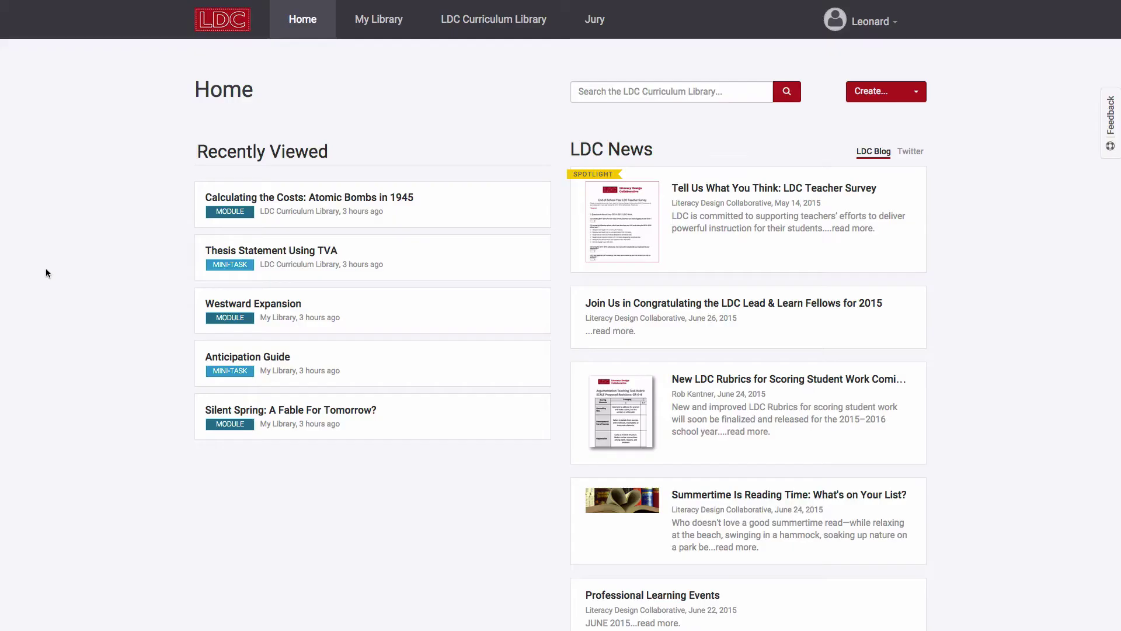
# Open the LDC Curriculum Library and sort it by created (latest).
pyautogui.click(476, 29)
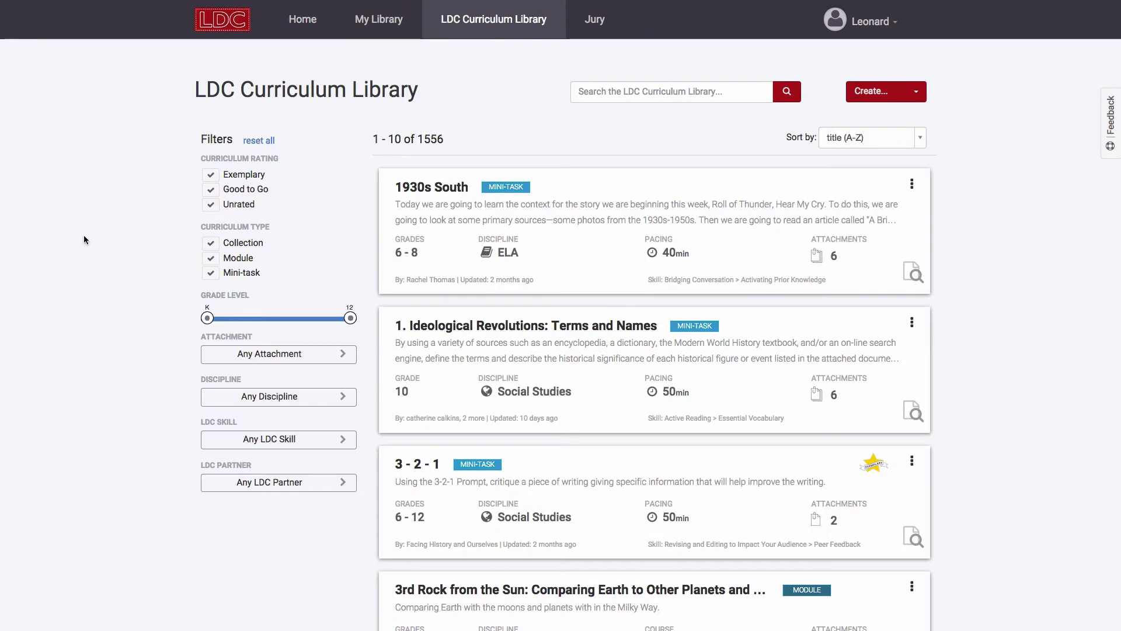
pyautogui.scroll(-1, 114, 364)
pyautogui.scroll(1, 113, 359)
pyautogui.click(891, 135)
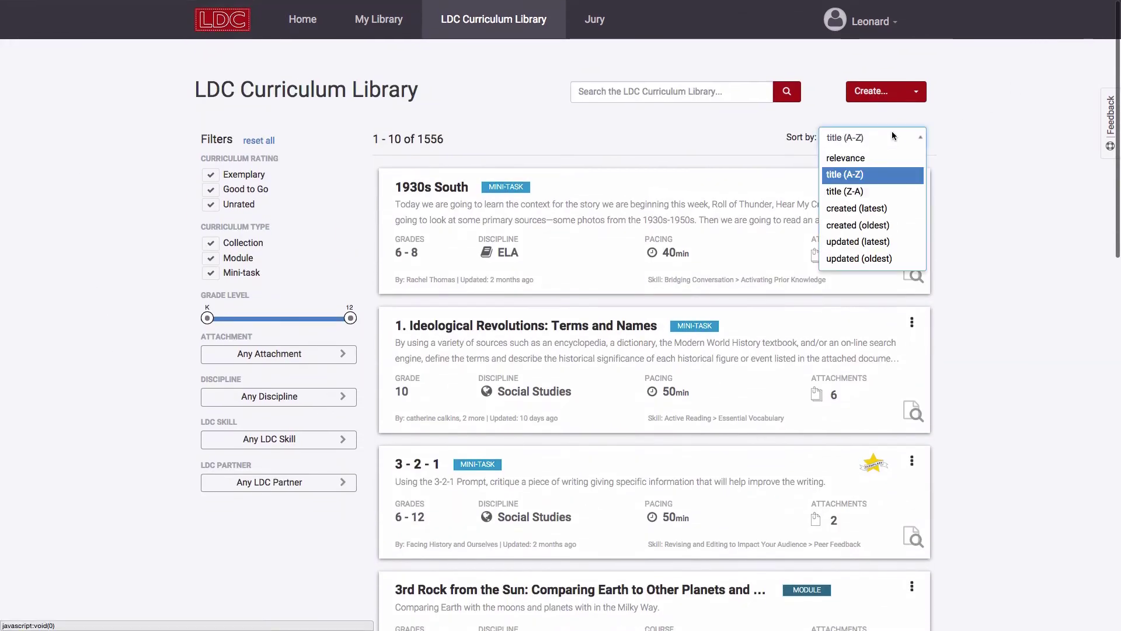
pyautogui.click(873, 208)
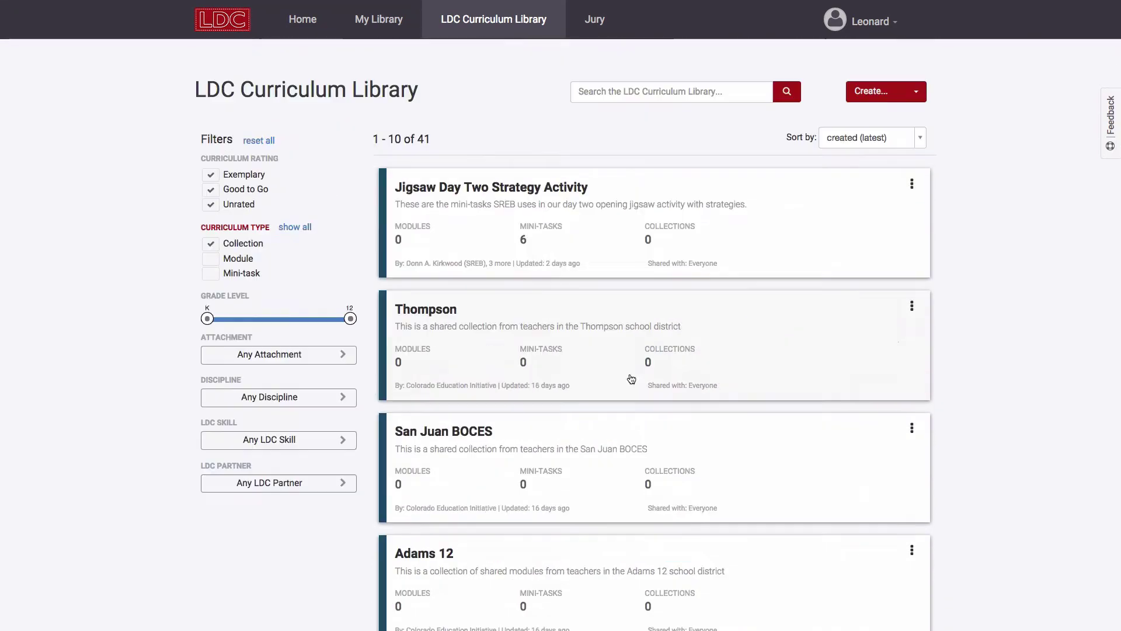
# Scroll through the Learning to Infer mini-task and its handout.
pyautogui.scroll(-5, 631, 378)
pyautogui.scroll(-5, 632, 379)
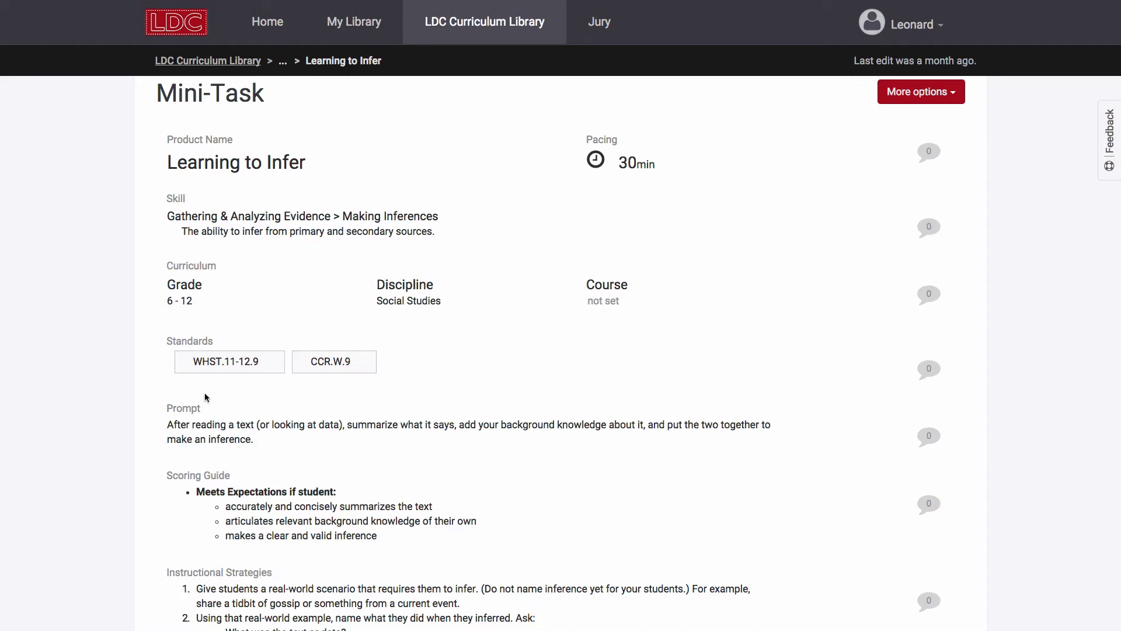
pyautogui.scroll(-2, 82, 407)
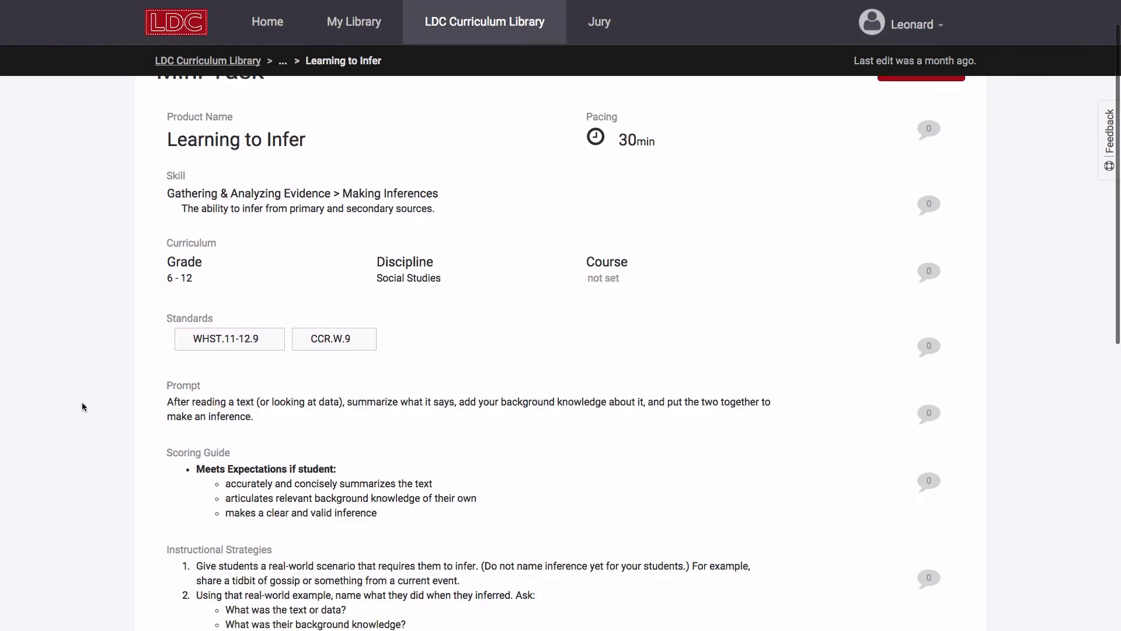
pyautogui.scroll(-3, 81, 406)
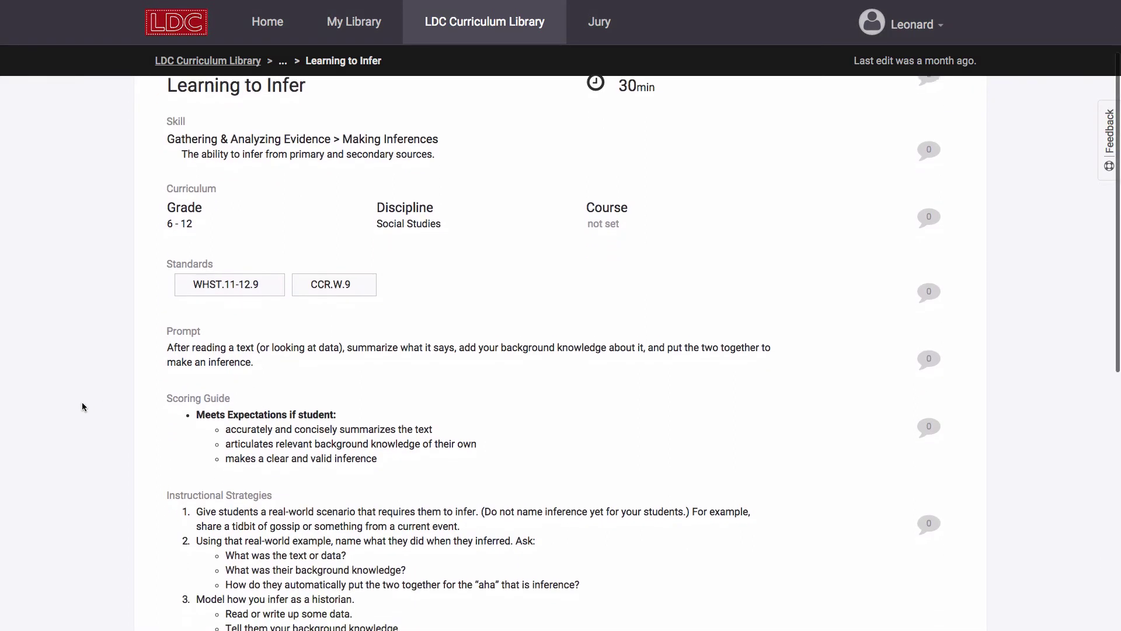
pyautogui.scroll(-6, 82, 404)
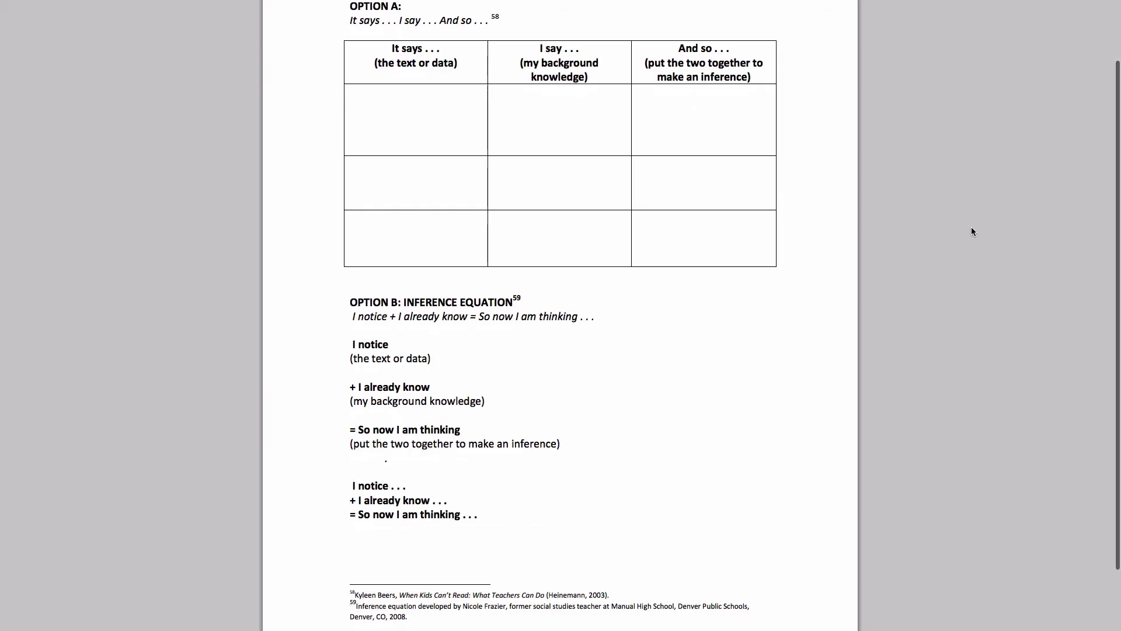
pyautogui.scroll(-1, 972, 232)
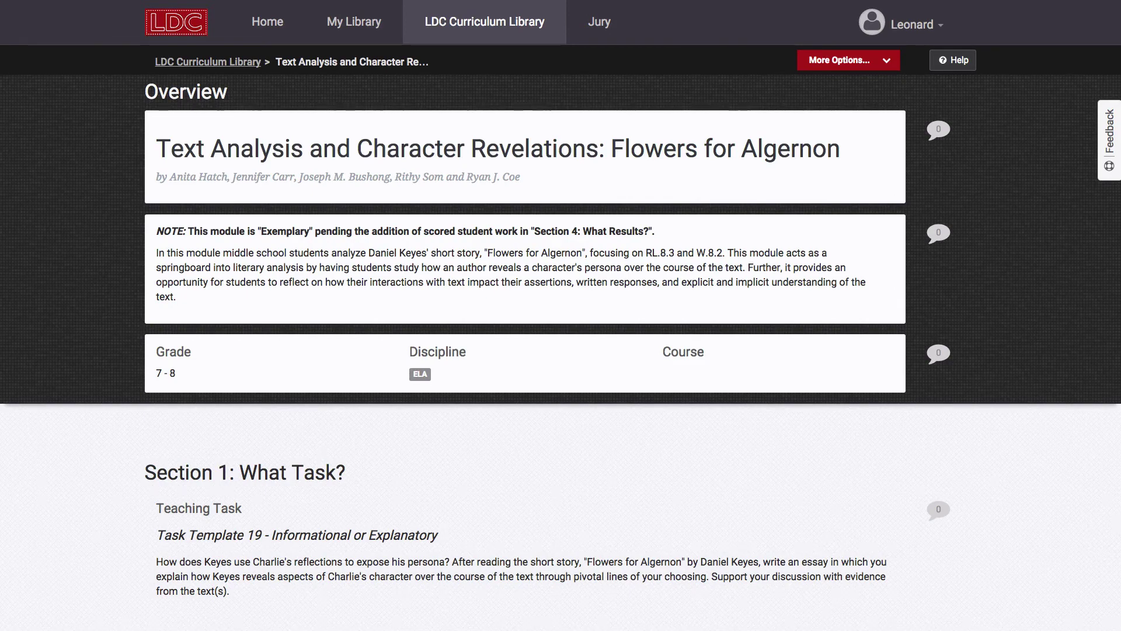
# Expand View Instruction on the Flowers for Algernon module and scroll through the activities under each skill.
pyautogui.scroll(-6, 77, 222)
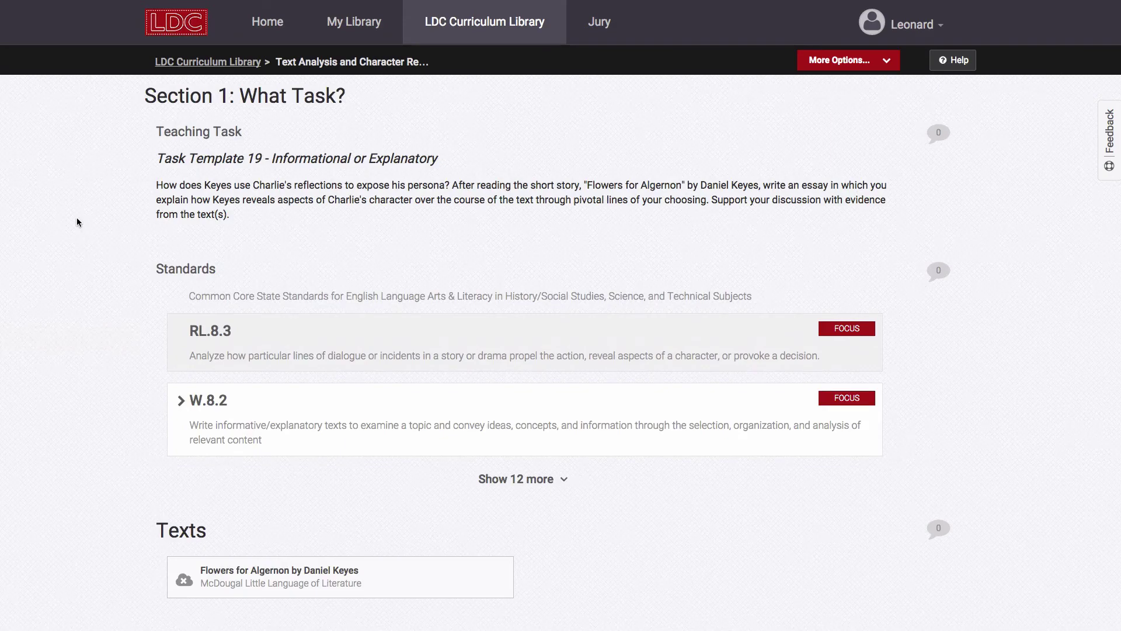
pyautogui.scroll(-10, 96, 383)
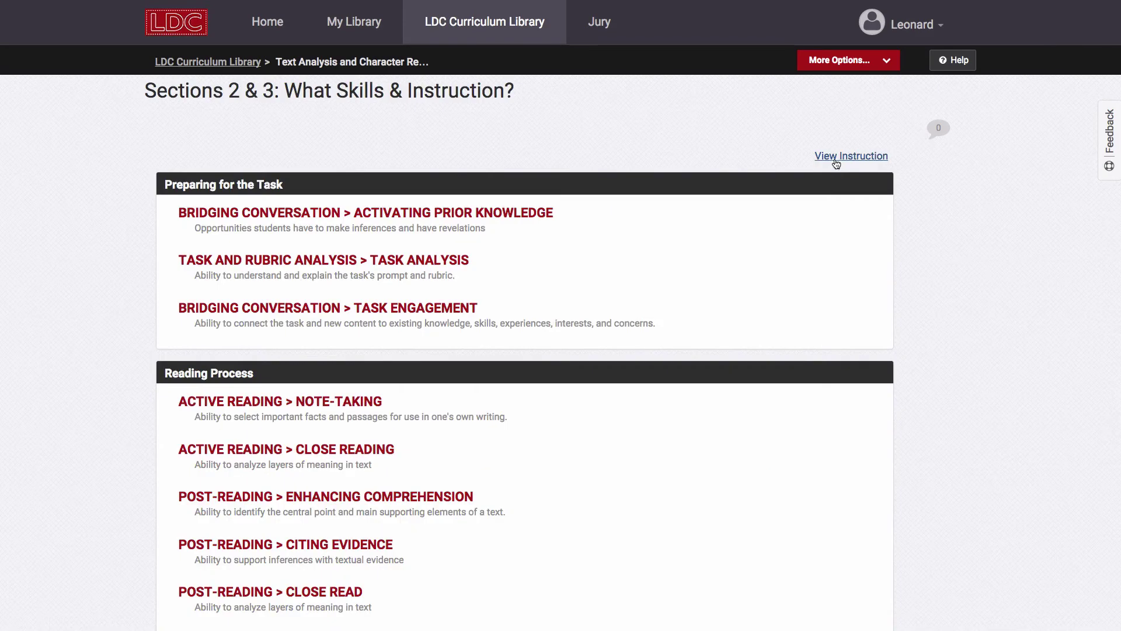
pyautogui.click(851, 156)
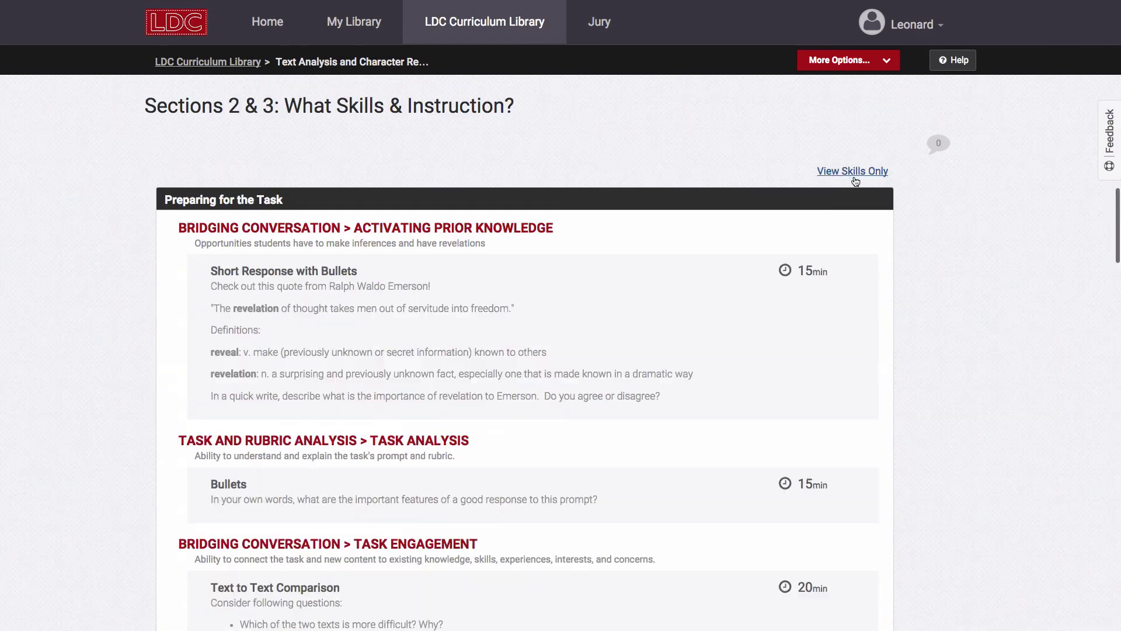
pyautogui.scroll(-3, 96, 375)
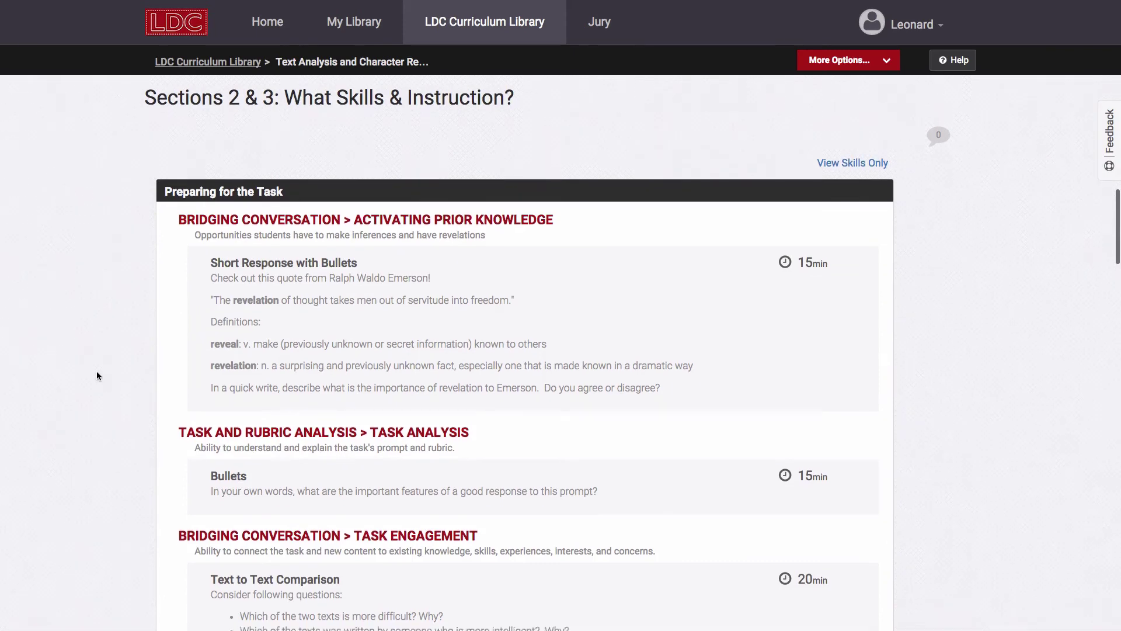
pyautogui.scroll(-5, 97, 376)
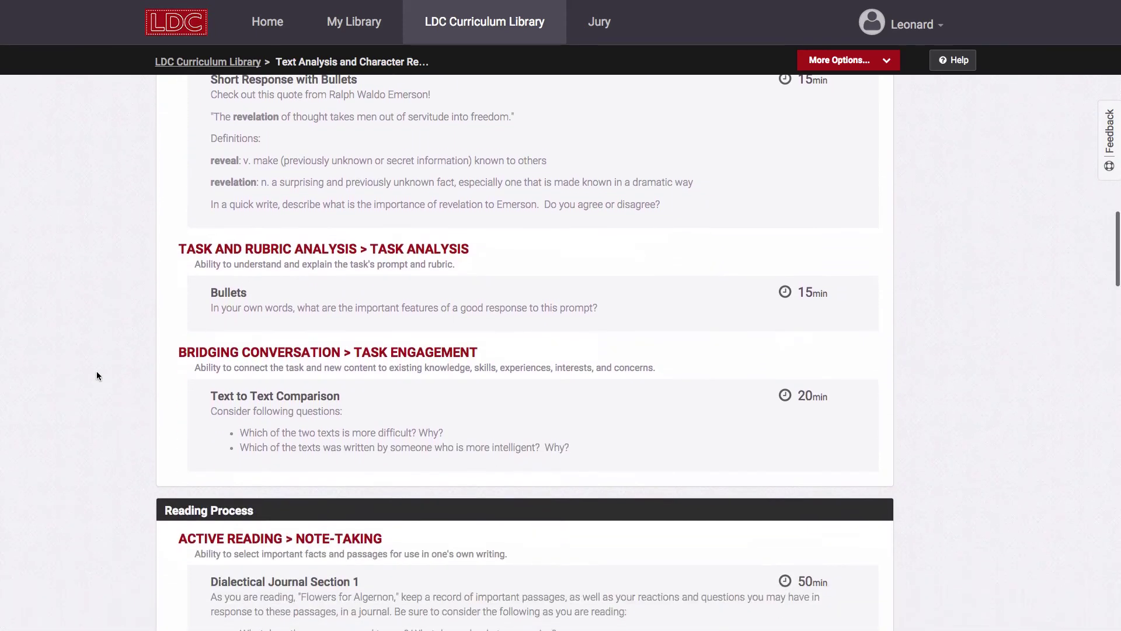
pyautogui.scroll(-2, 96, 375)
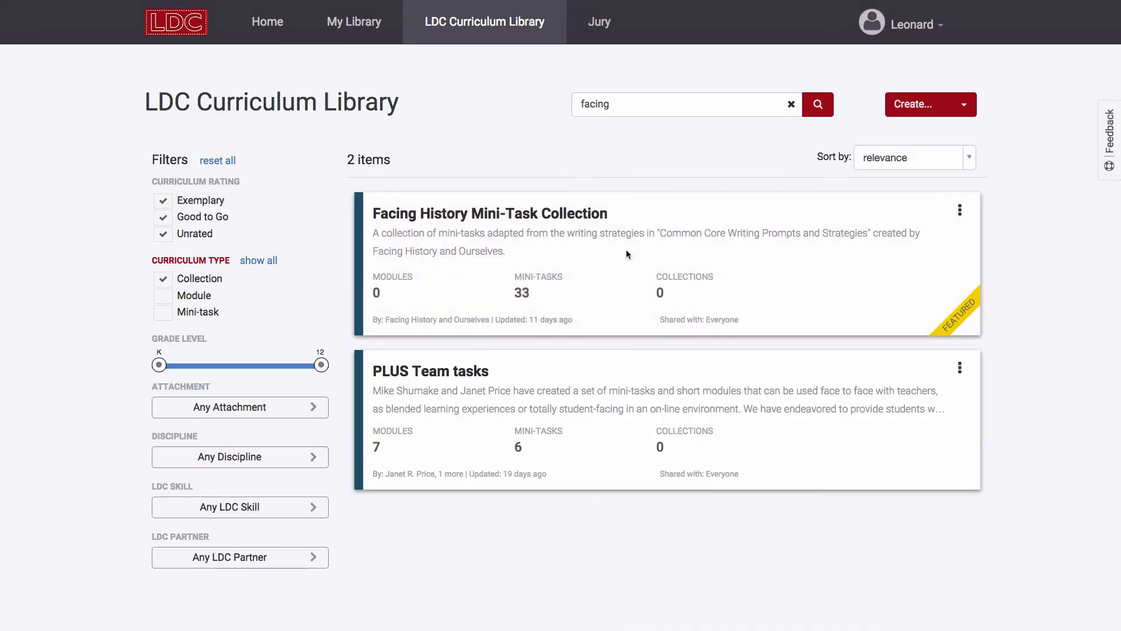
# Open the Facing History Mini-Task Collection and scroll through its mini-tasks.
pyautogui.click(626, 254)
pyautogui.scroll(-5, 918, 419)
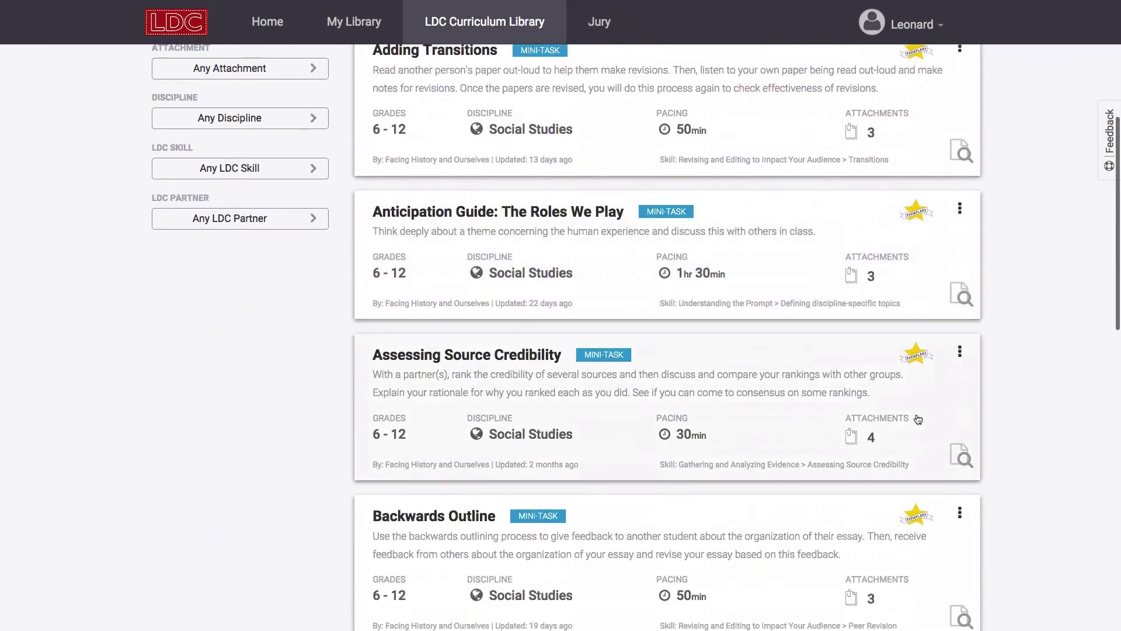
pyautogui.scroll(-10, 917, 420)
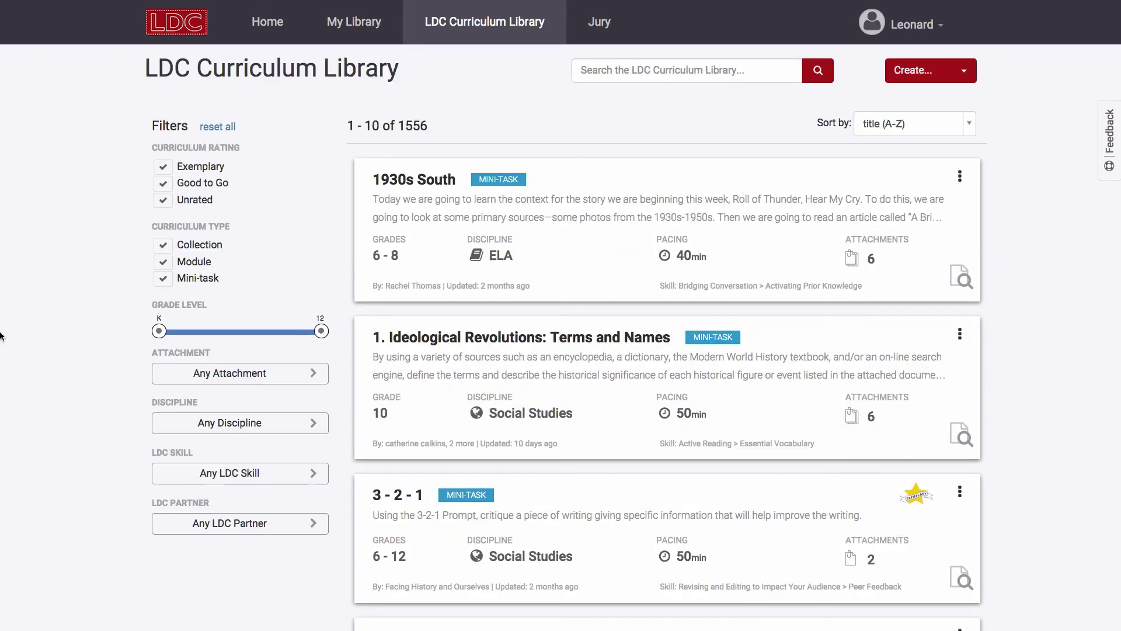
# Uncheck Collection, Module and Unrated so only rated mini-tasks remain.
pyautogui.click(163, 245)
pyautogui.click(163, 261)
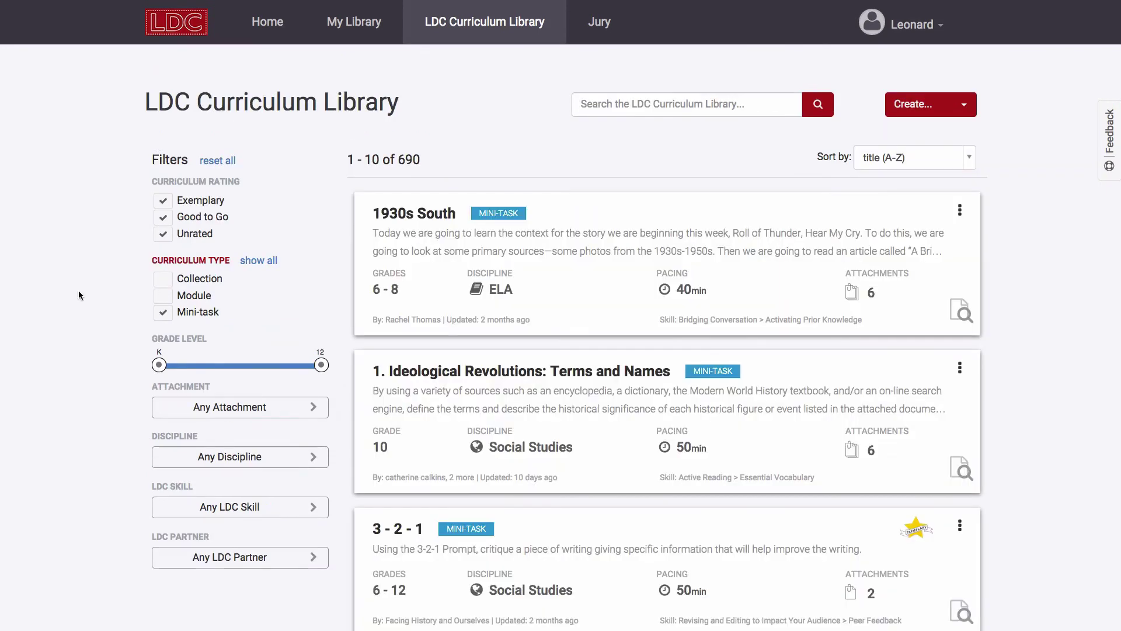
pyautogui.scroll(-2, 79, 289)
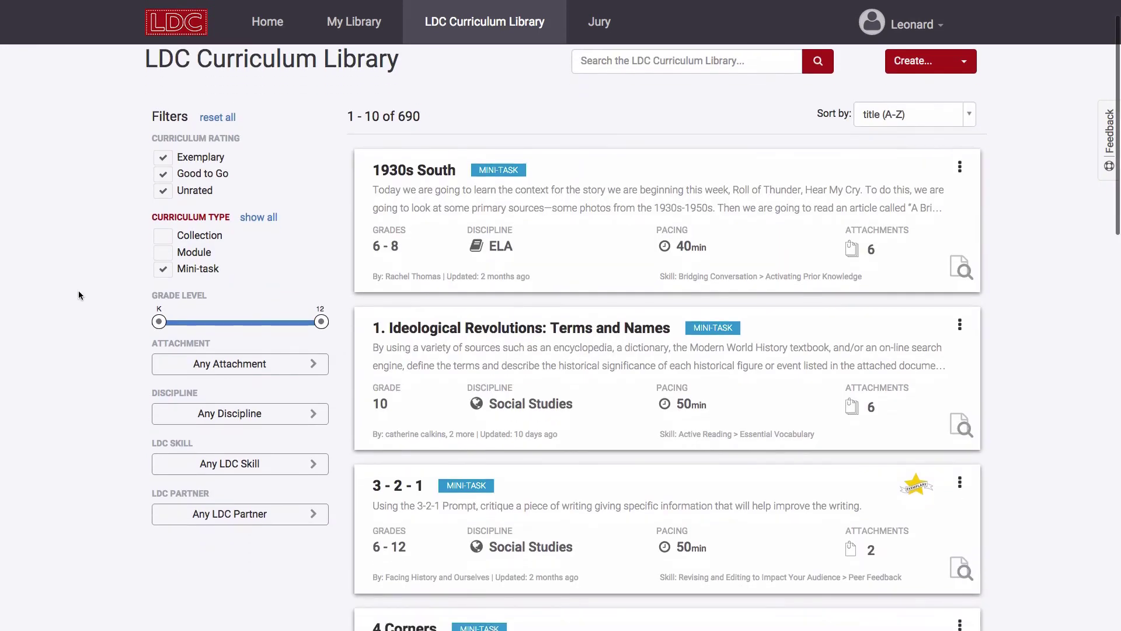
pyautogui.scroll(1, 78, 290)
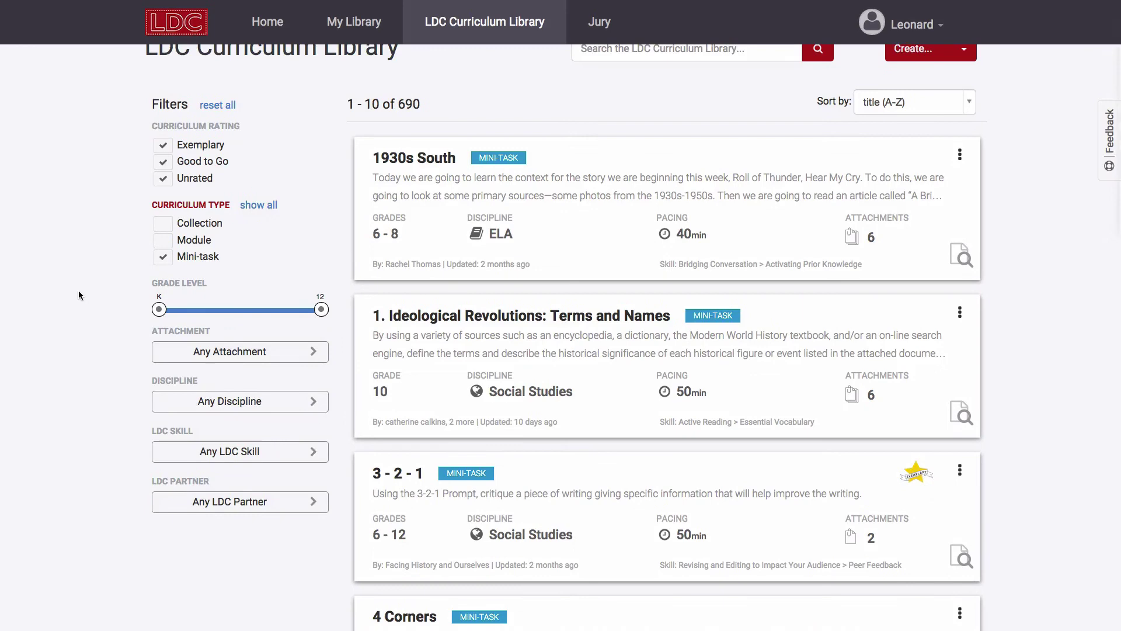
pyautogui.click(163, 195)
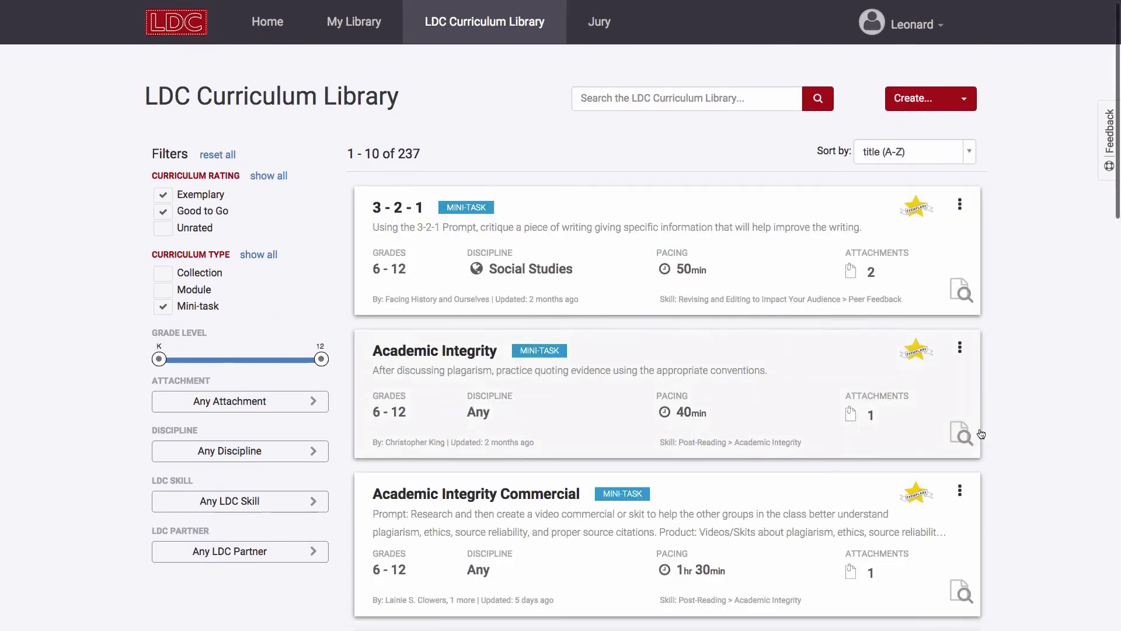
pyautogui.scroll(-3, 981, 433)
pyautogui.scroll(-3, 1008, 460)
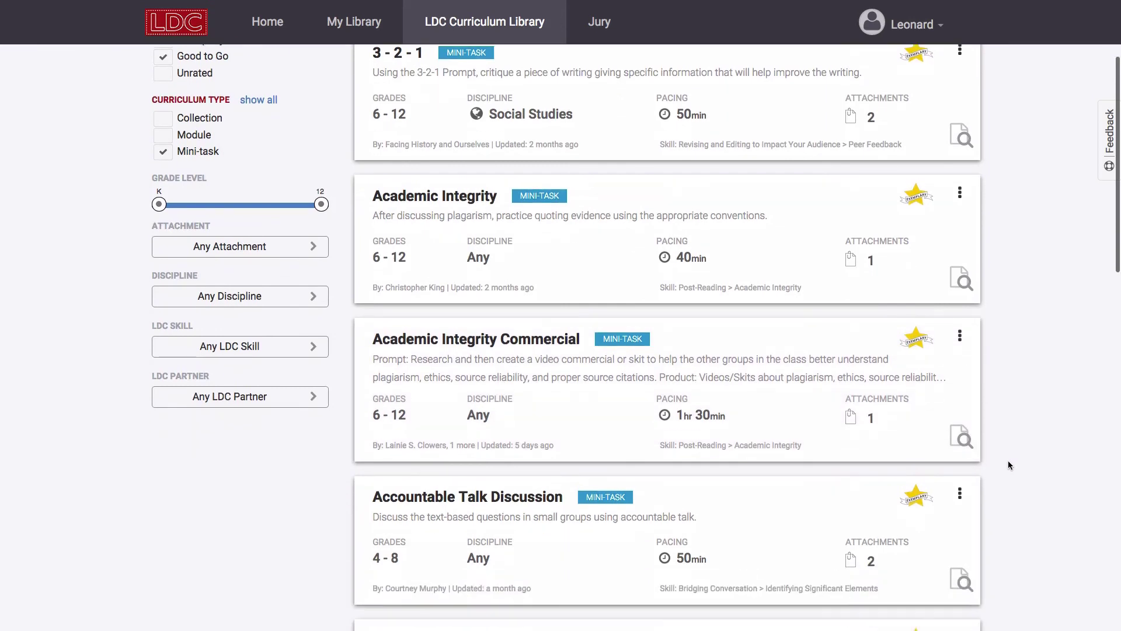
pyautogui.scroll(2, 1008, 460)
pyautogui.scroll(3, 1009, 465)
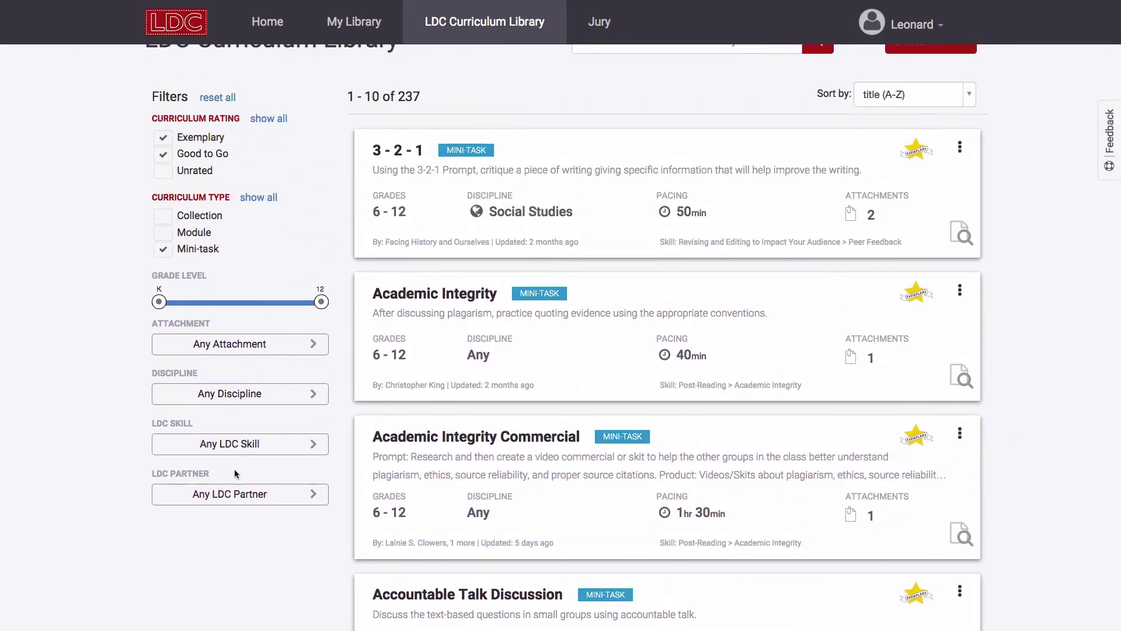
# Limit the discipline to Social Studies, apply the filter, and scroll the results.
pyautogui.click(240, 445)
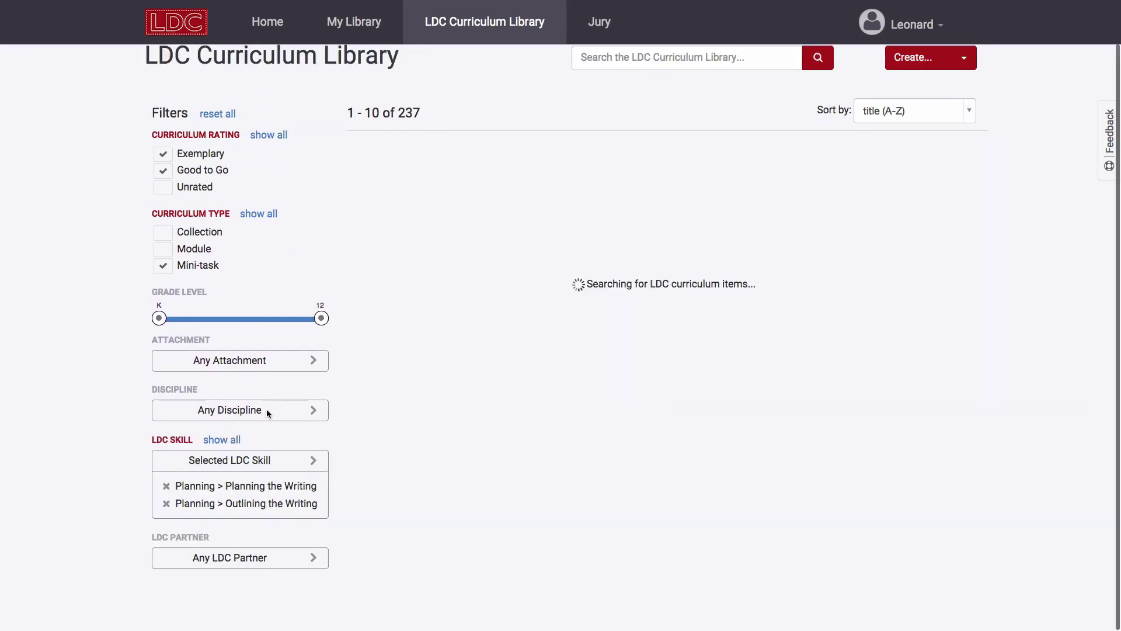
pyautogui.click(266, 411)
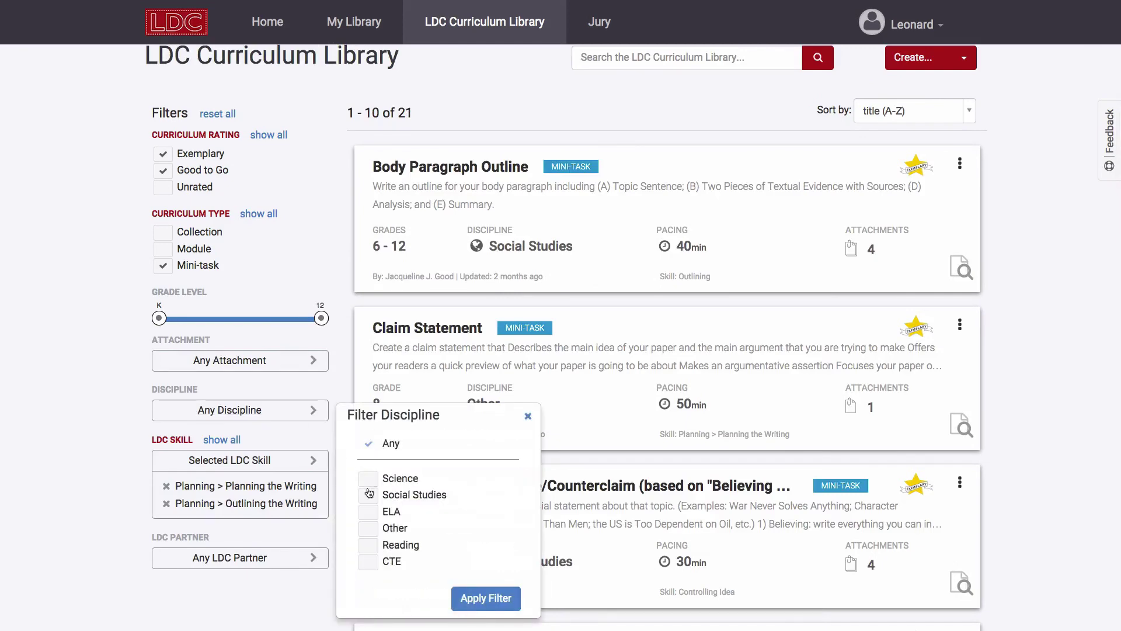
pyautogui.click(368, 495)
pyautogui.click(474, 599)
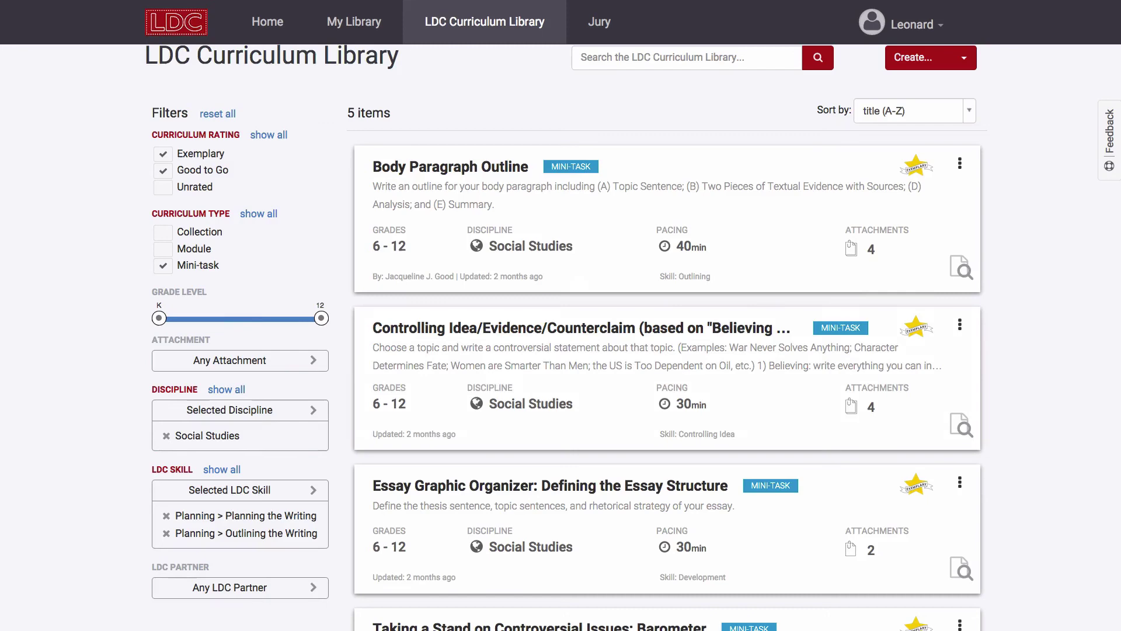
pyautogui.scroll(-3, 109, 450)
pyautogui.scroll(-1, 109, 449)
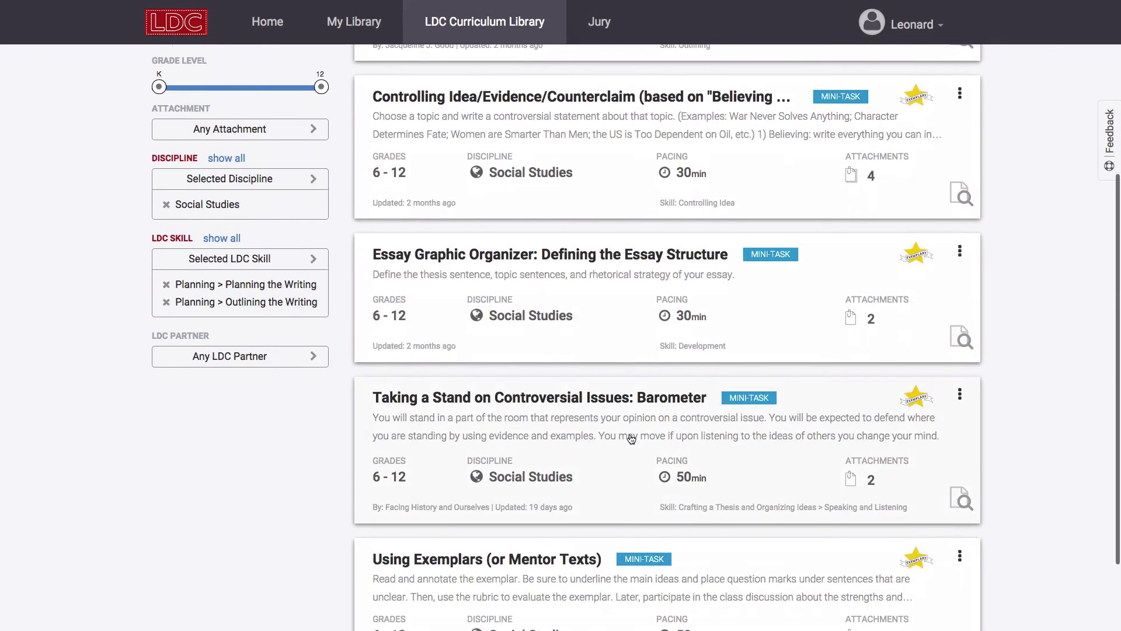
# Preview the Taking a Stand on Controversial Issues: Barometer mini-task and read its instructional strategies.
pyautogui.click(958, 504)
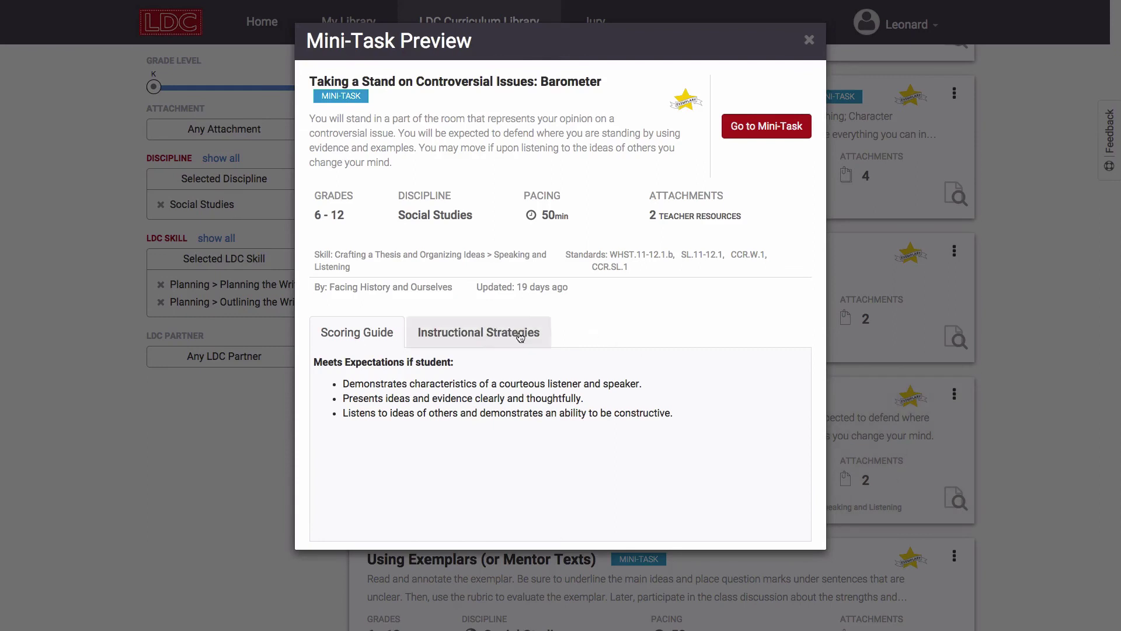
pyautogui.click(481, 334)
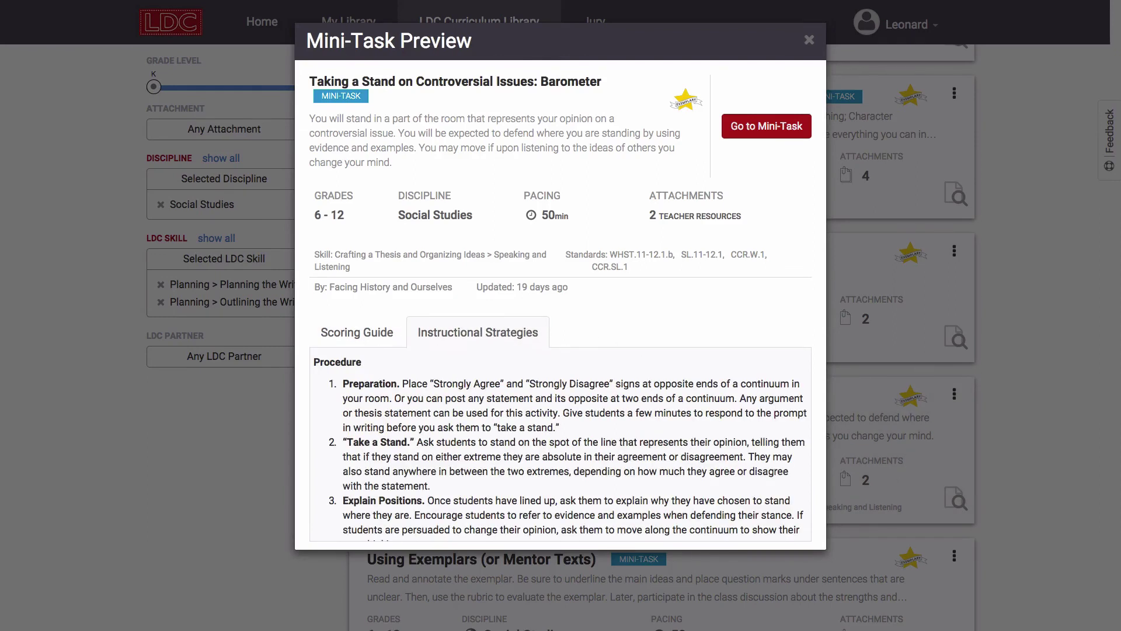
pyautogui.click(810, 40)
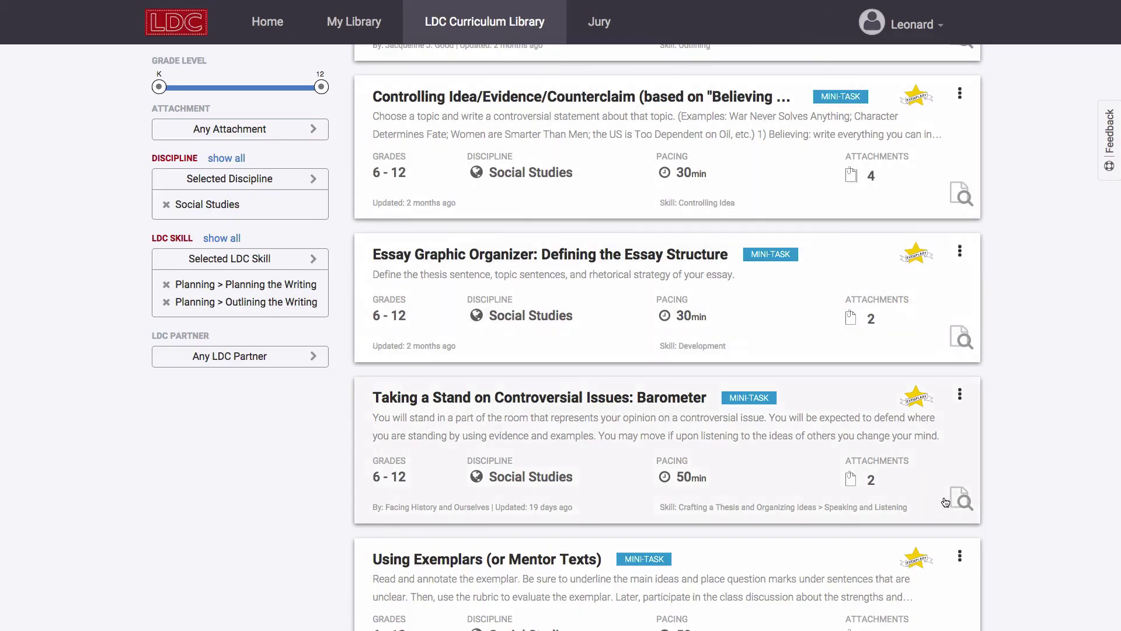
# Copy the Barometer mini-task into My Library and go to the copy.
pyautogui.click(959, 394)
pyautogui.click(937, 420)
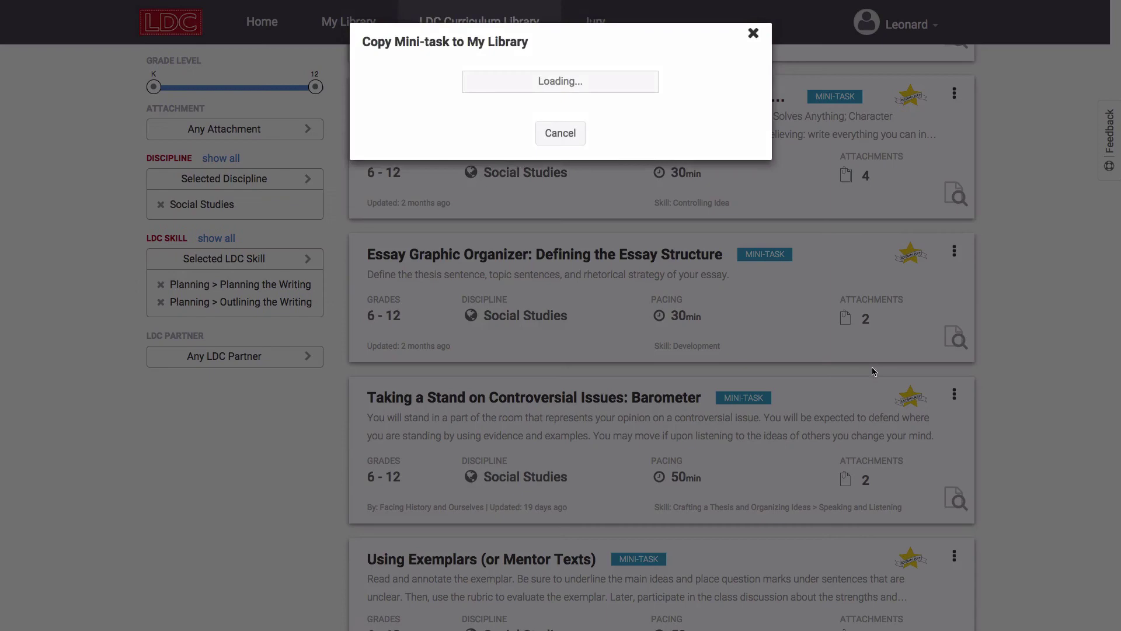
pyautogui.click(601, 171)
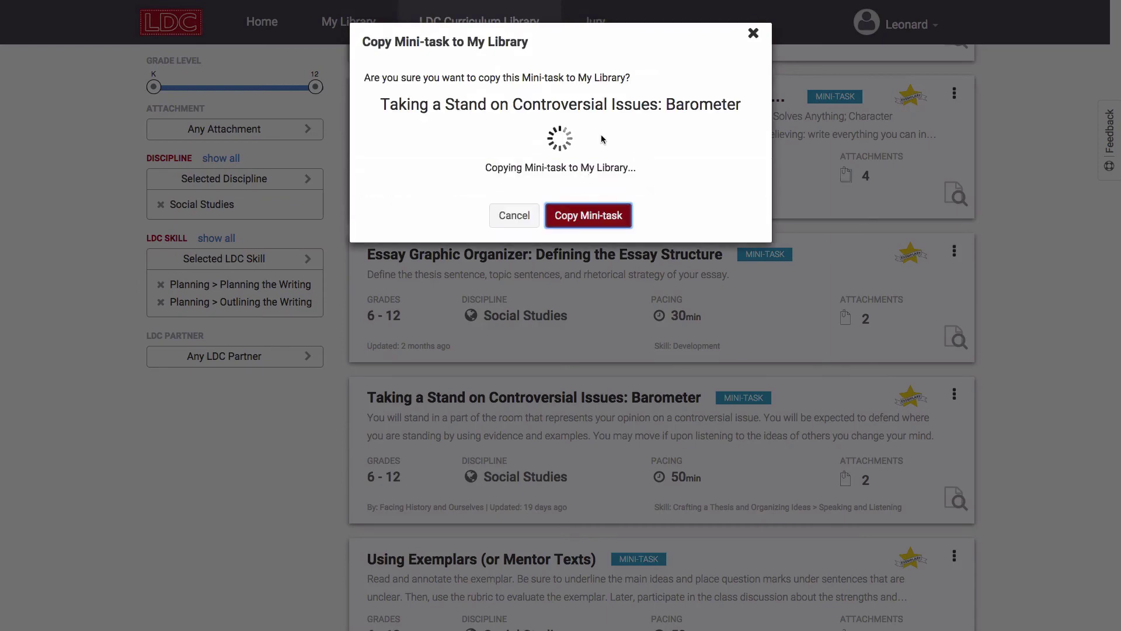
pyautogui.click(327, 35)
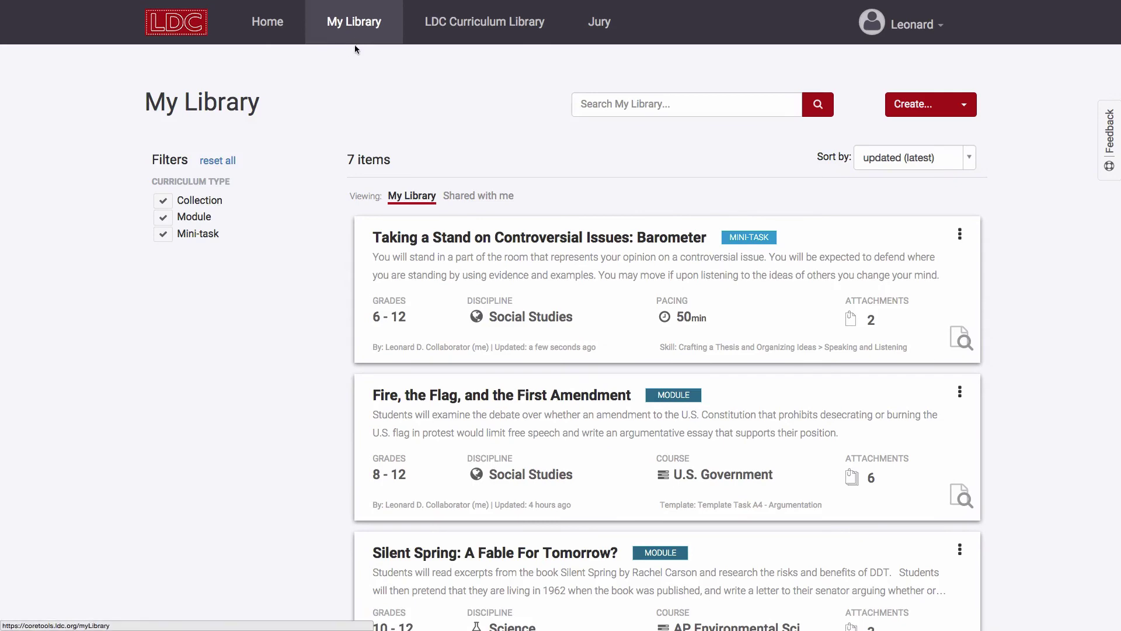
# In the copied mini-task's prompt, replace 'and examples' with 'from the tex'.
pyautogui.click(727, 288)
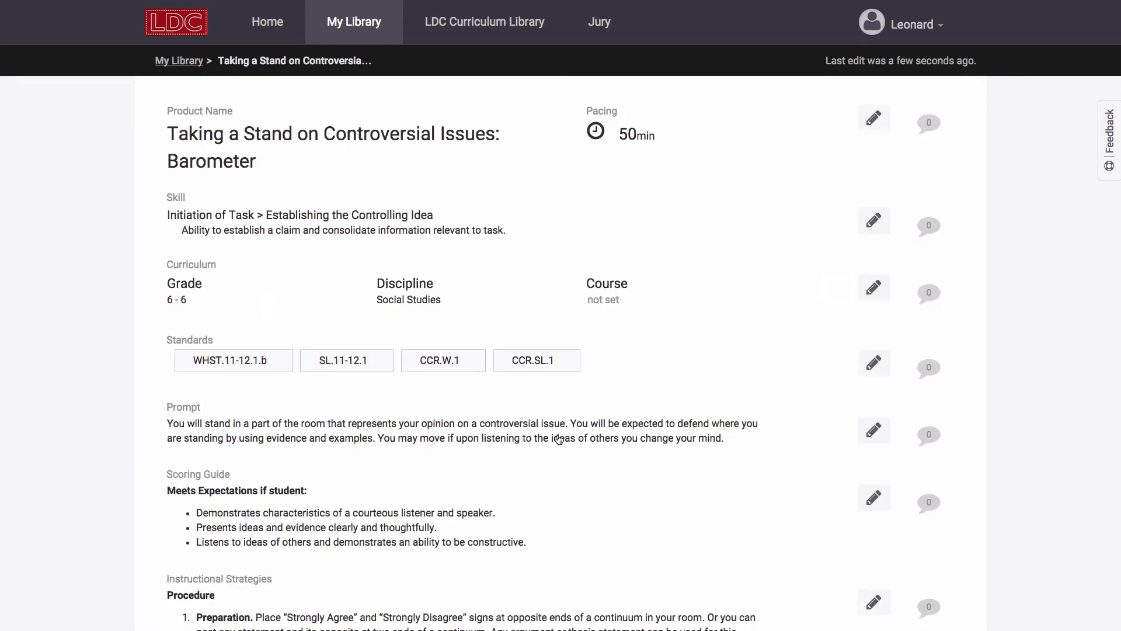
pyautogui.click(559, 439)
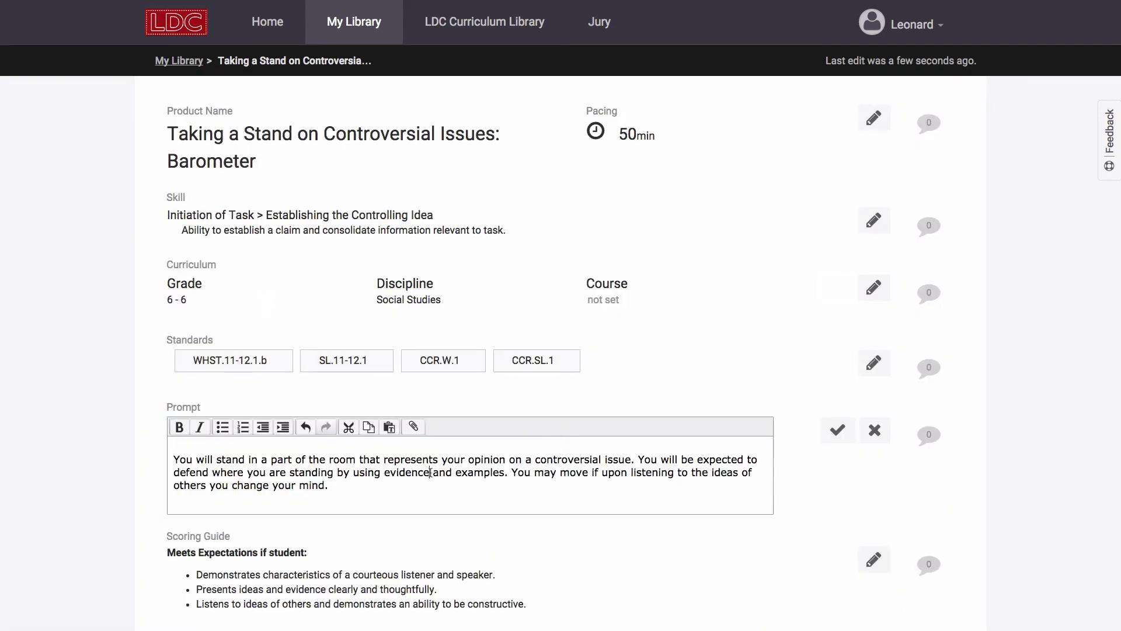
pyautogui.moveTo(430, 471); pyautogui.dragTo(501, 474)
pyautogui.write('from the tex')
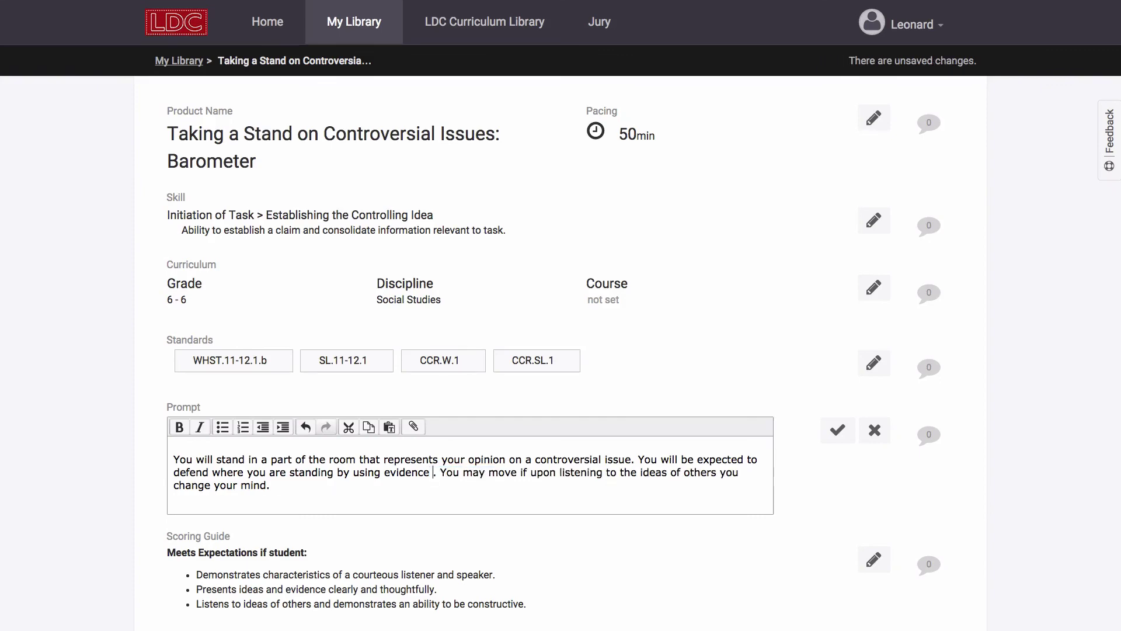